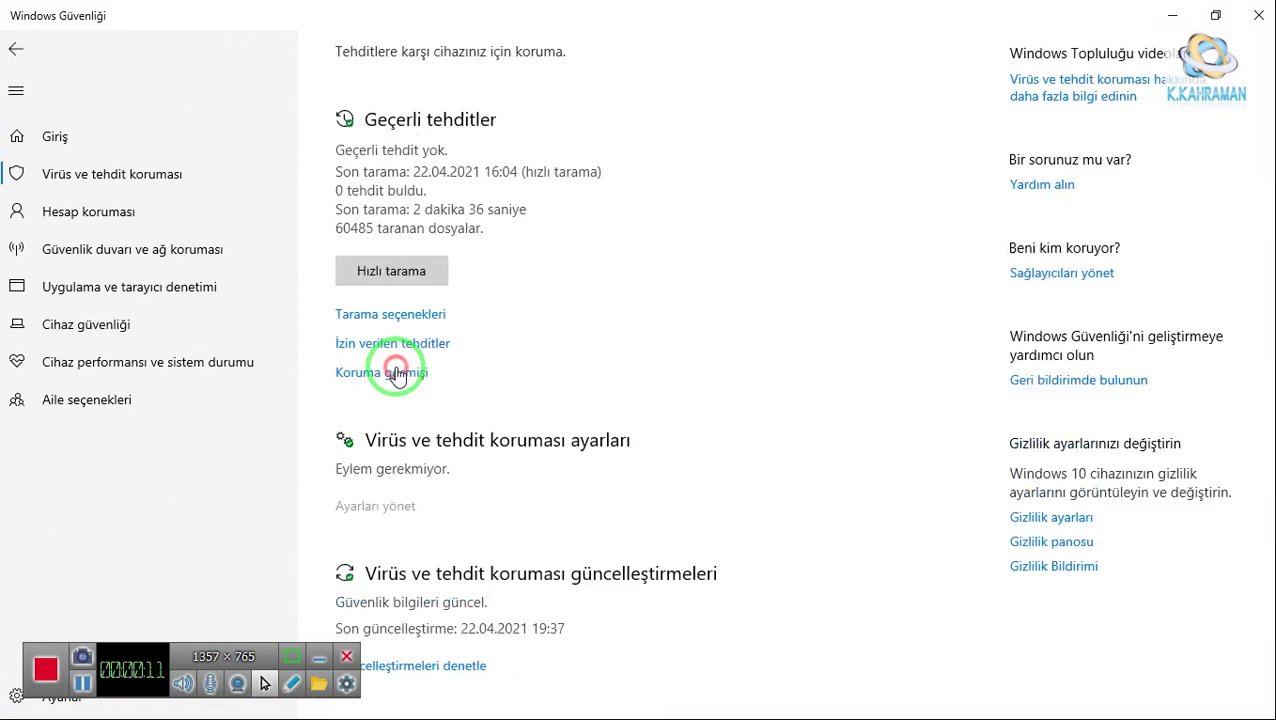
- Turn off real-time protection, cloud-delivered protection, automatic sample submission and tamper protection in Windows Security, and minimize its window
left_click(357, 296)
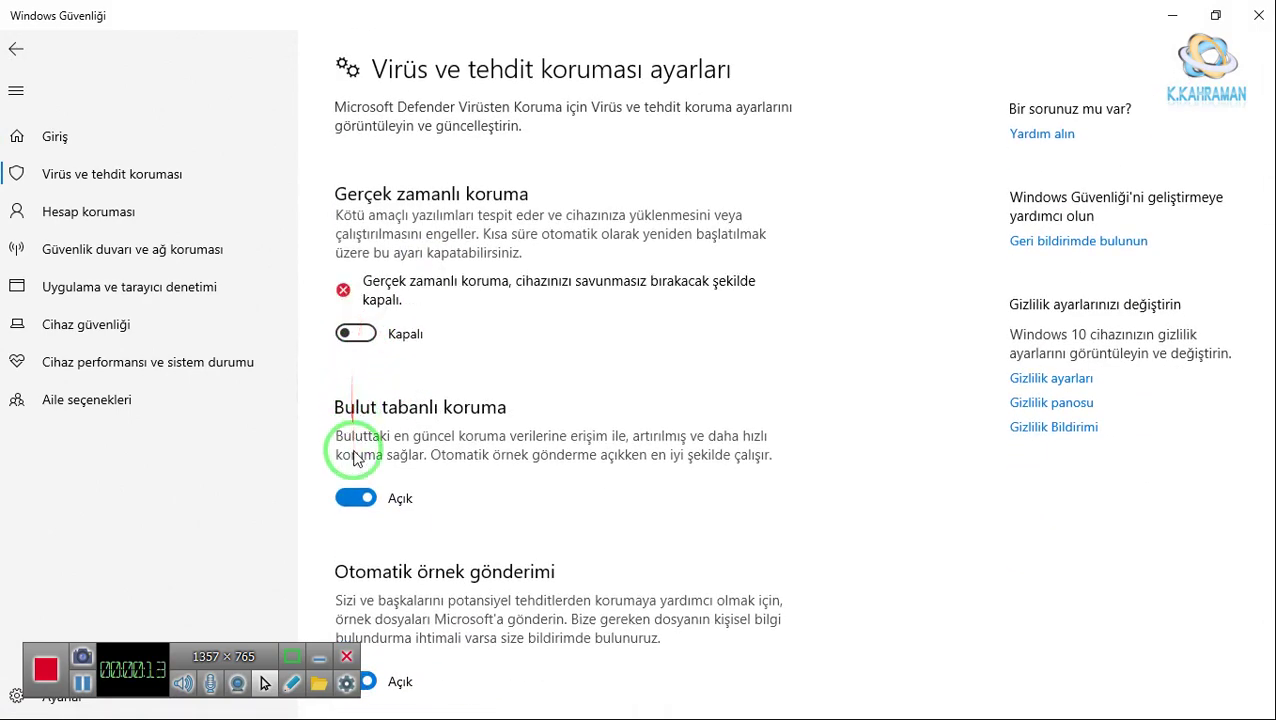
left_click(358, 491)
scroll(478, 455, "down", 3)
scroll(478, 455, "down", 3)
left_click(356, 285)
left_click(360, 522)
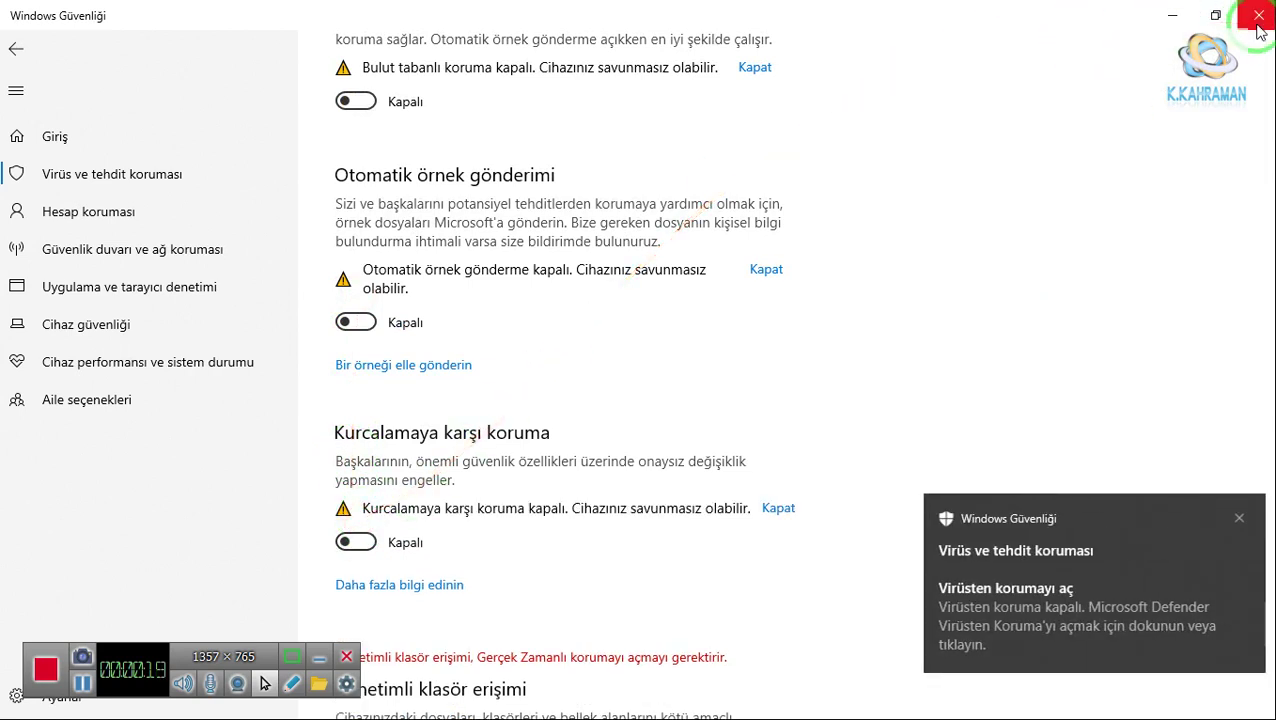
left_click(1172, 15)
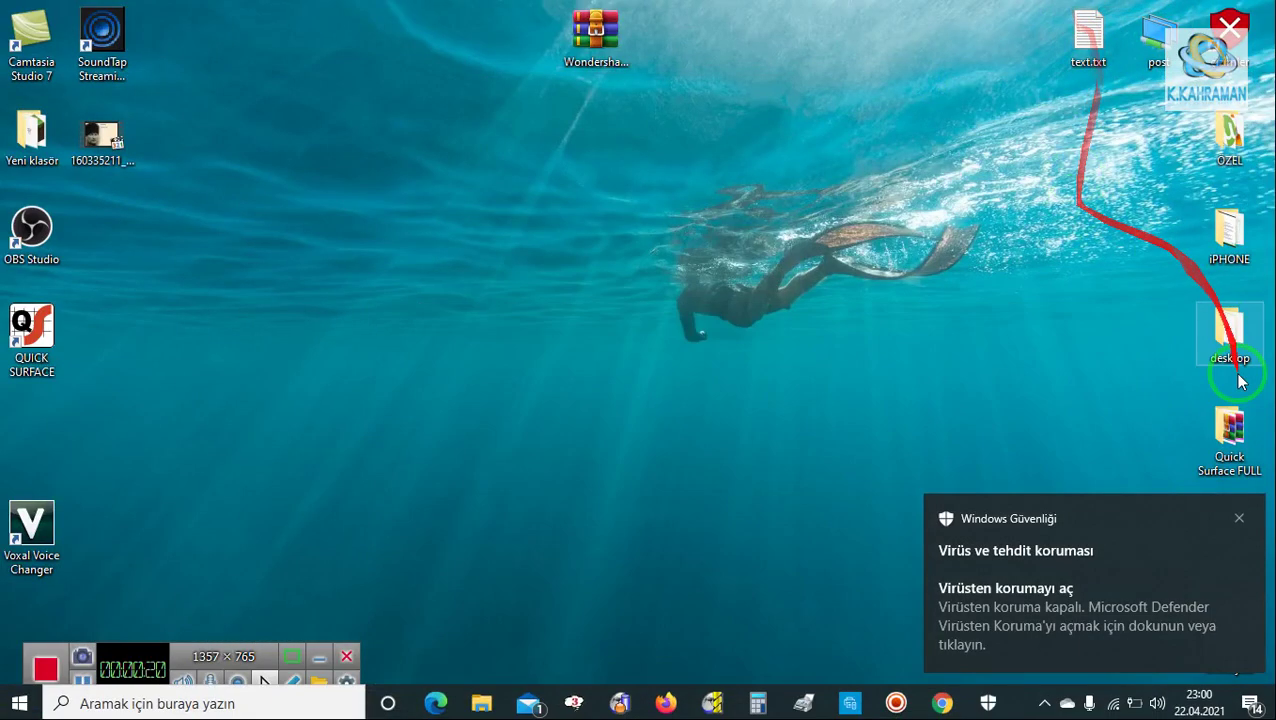
- Dismiss the security notification, extract the Wondershare_Filmora_v10.0.0.94.rar archive on the desktop, and place the extracted folder beside it
left_click(1239, 518)
left_click(593, 33)
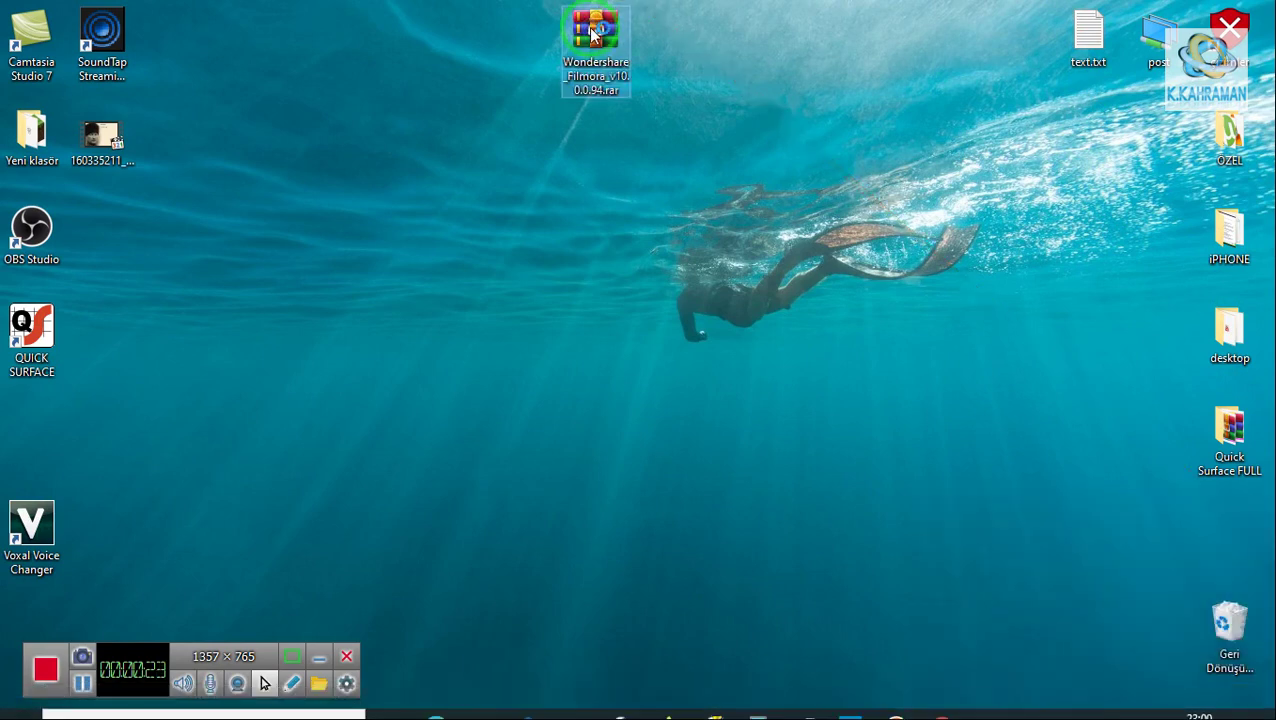
right_click(593, 33)
left_click(679, 168)
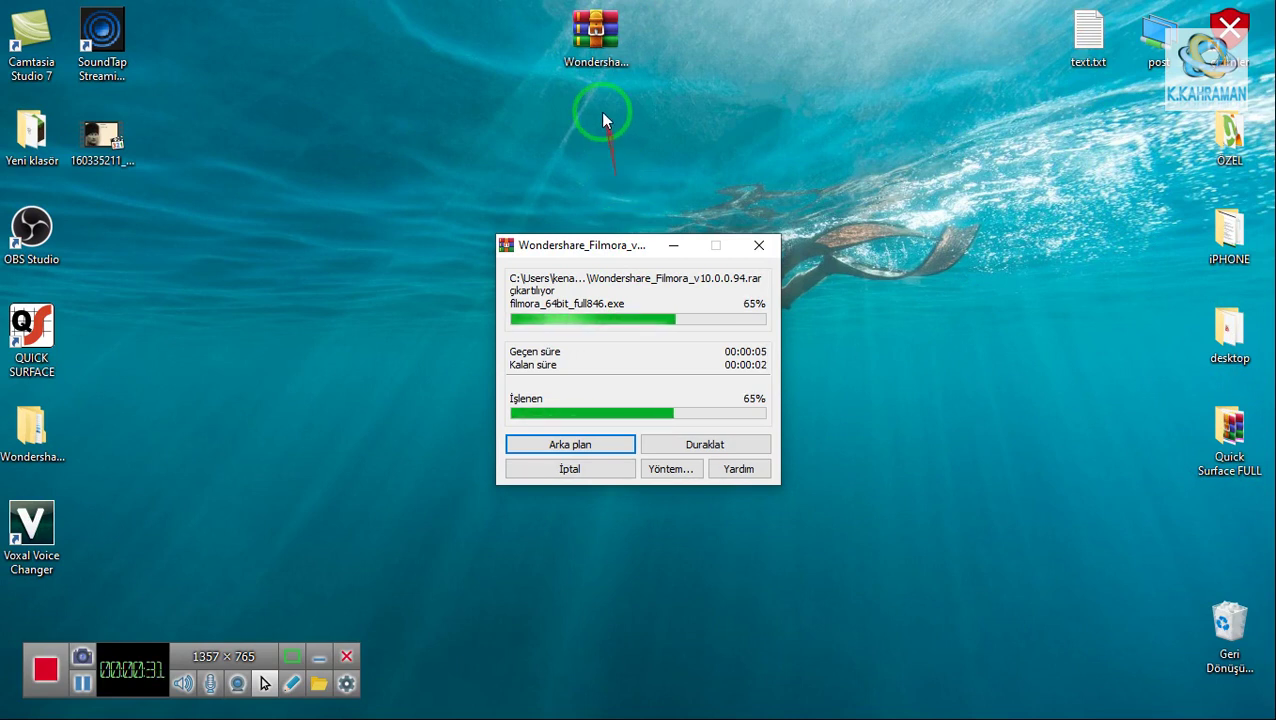
left_click(534, 243)
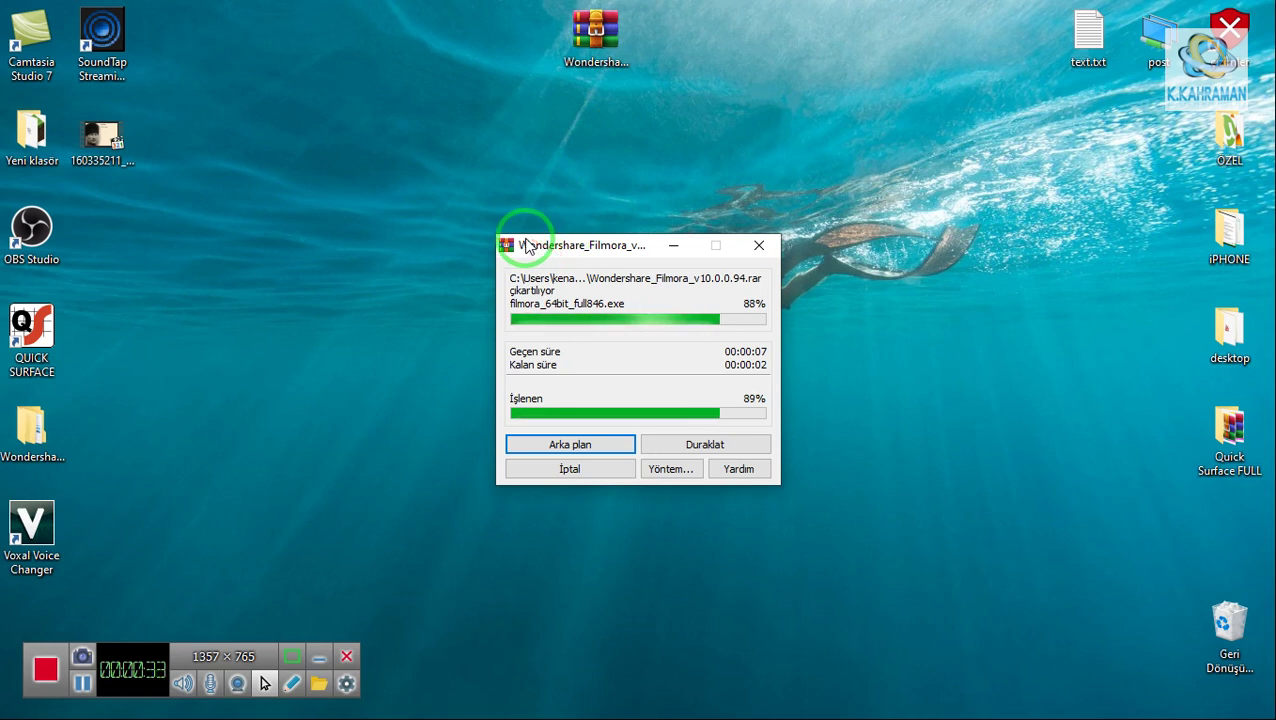
left_click_drag(58, 433, 524, 40)
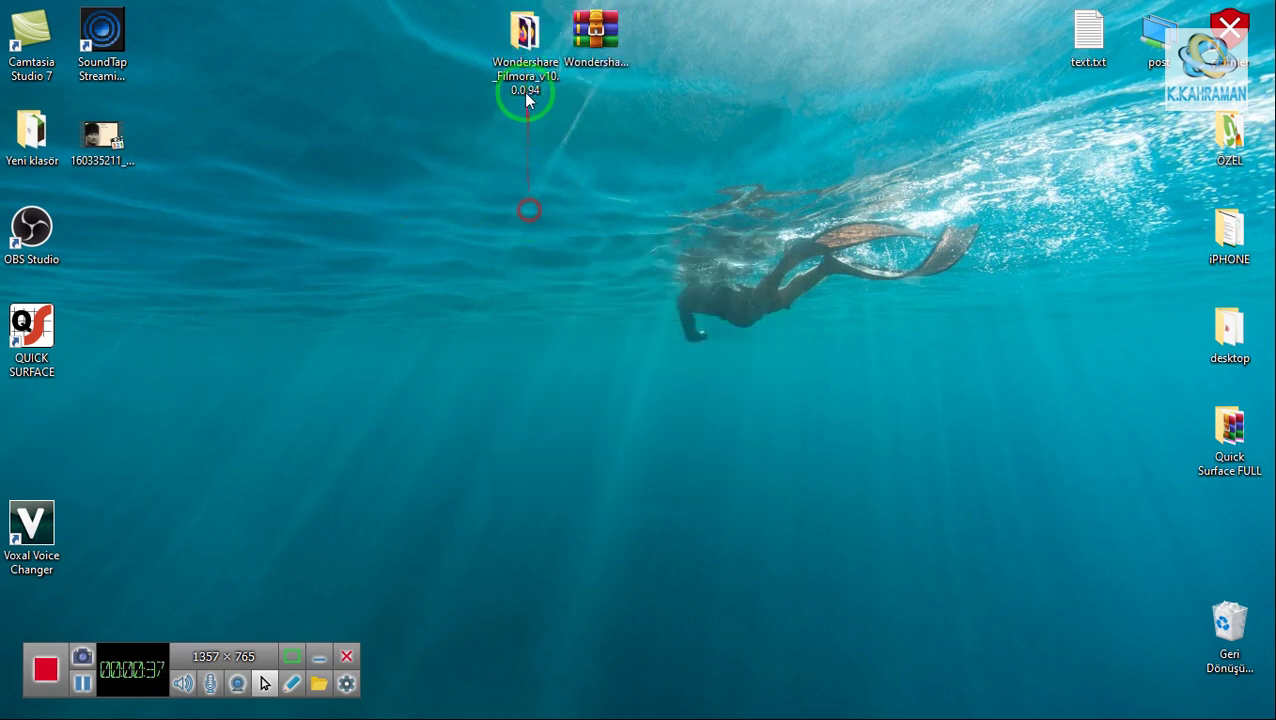
- Open the extracted Wondershare_Filmora_v10.0.0.94 folder and its Wondershare Filmora v10.0.0.94 (x64) subfolder
double_click(524, 40)
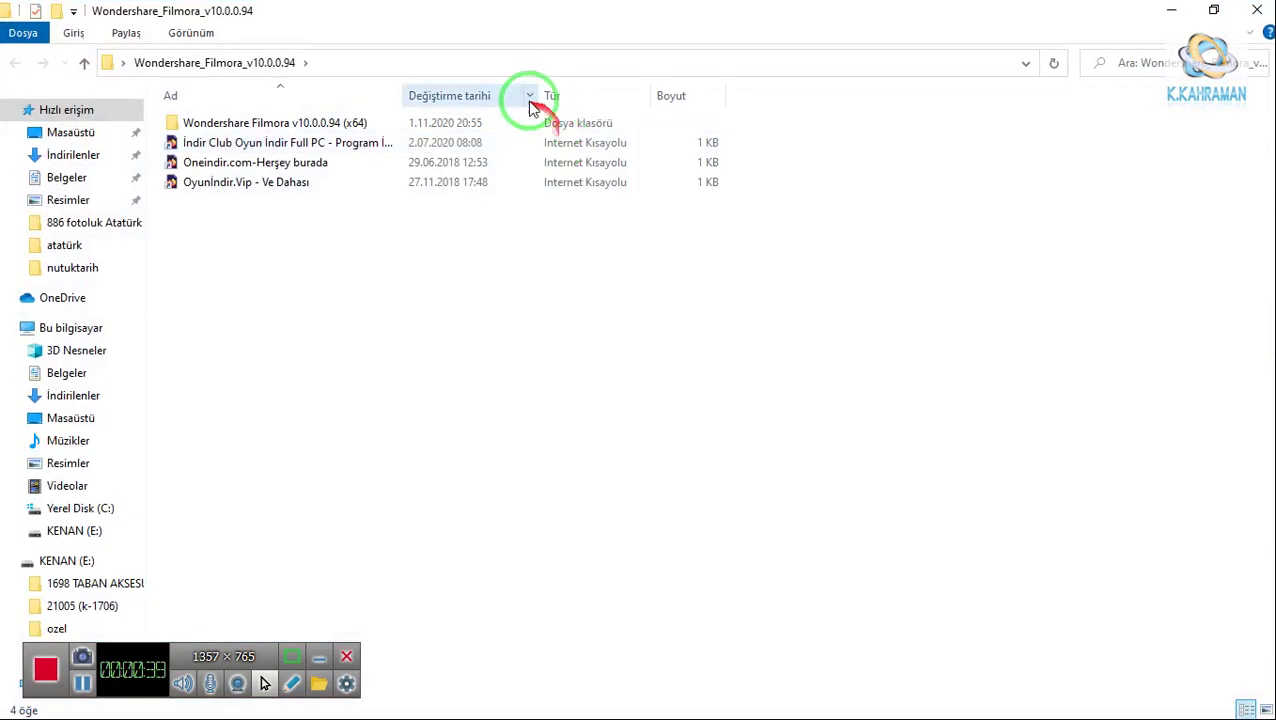
left_click(216, 124)
double_click(216, 124)
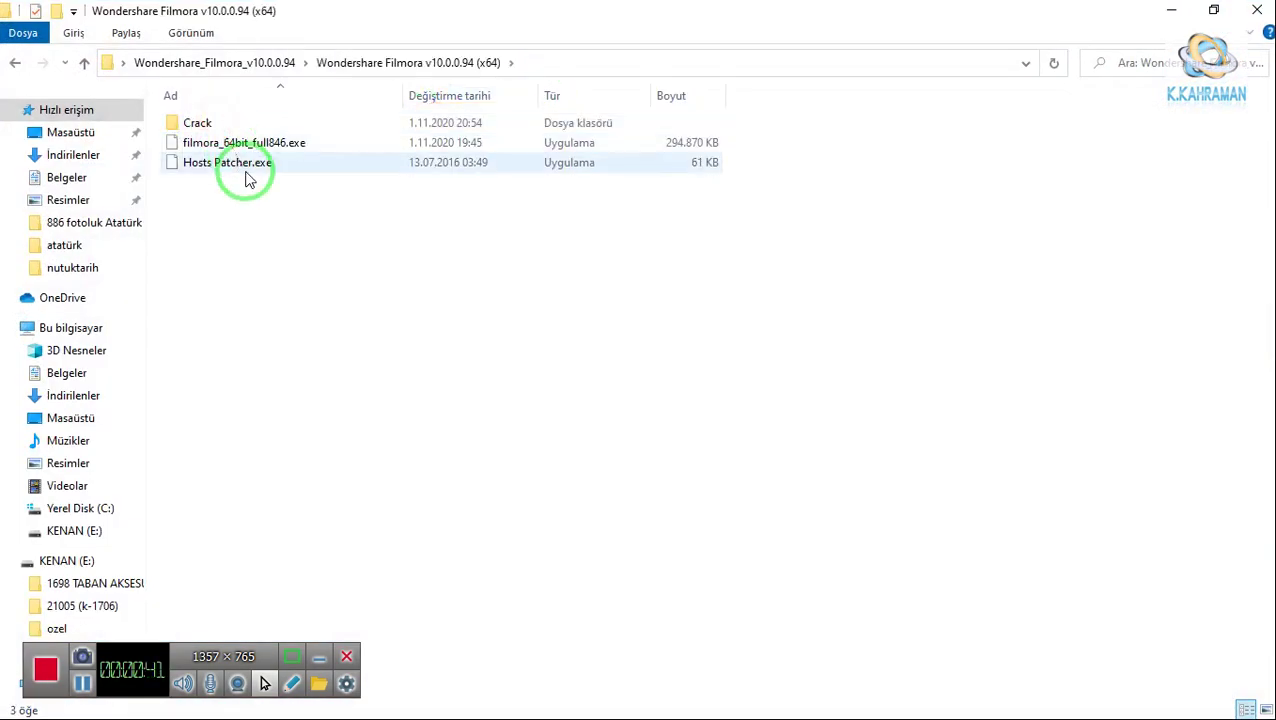
left_click(225, 204)
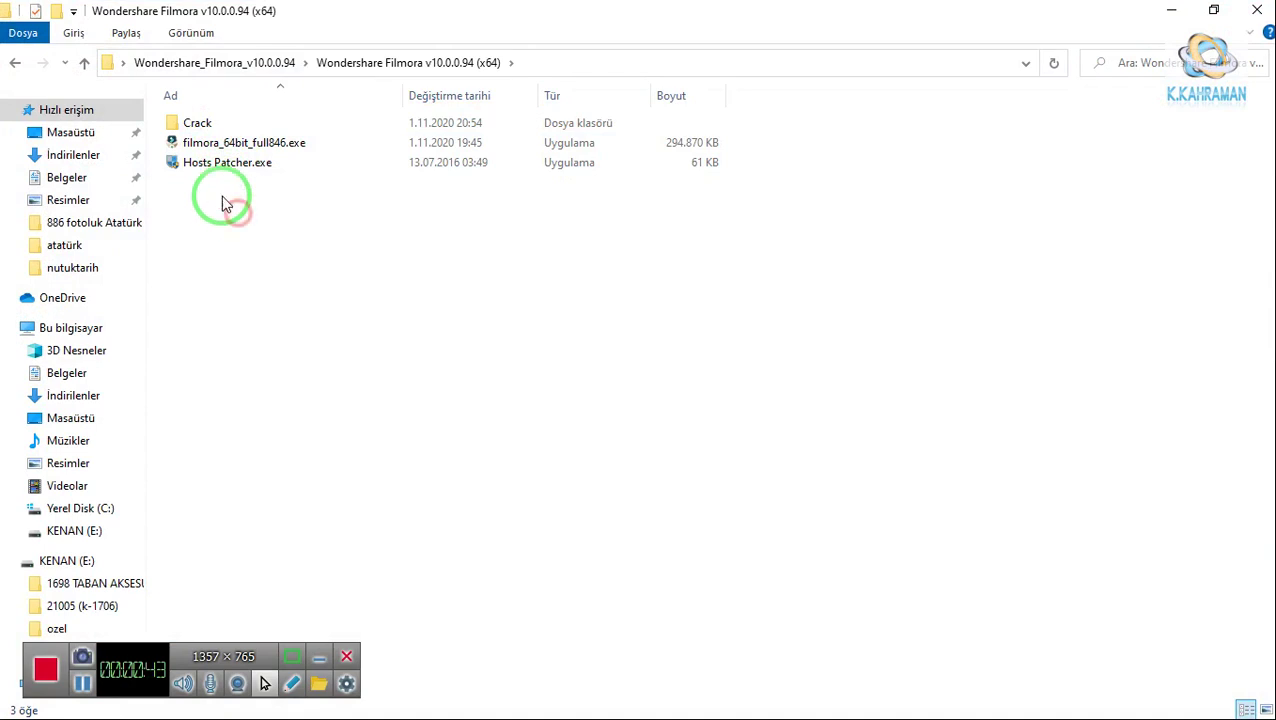
- Install Filmora X from filmora_64bit_full846.exe with English as setup language, accepting the license agreement and completing the setup wizard
left_click(218, 145)
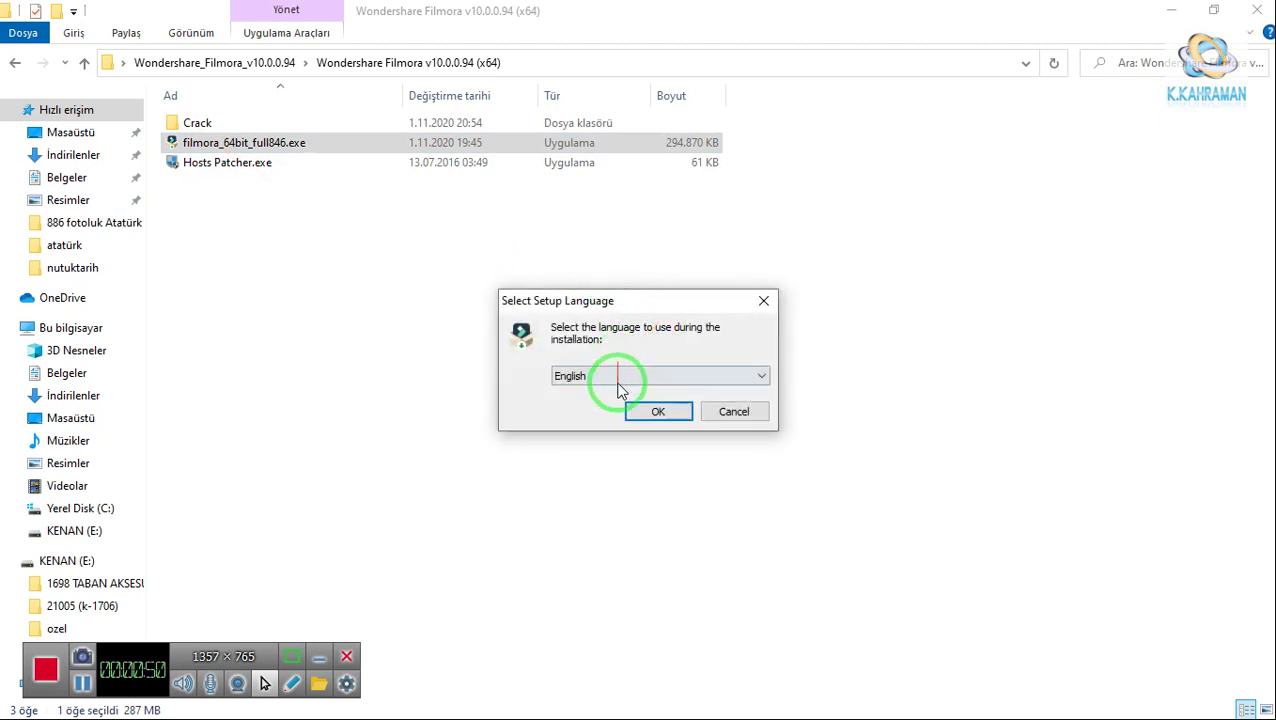
left_click(658, 413)
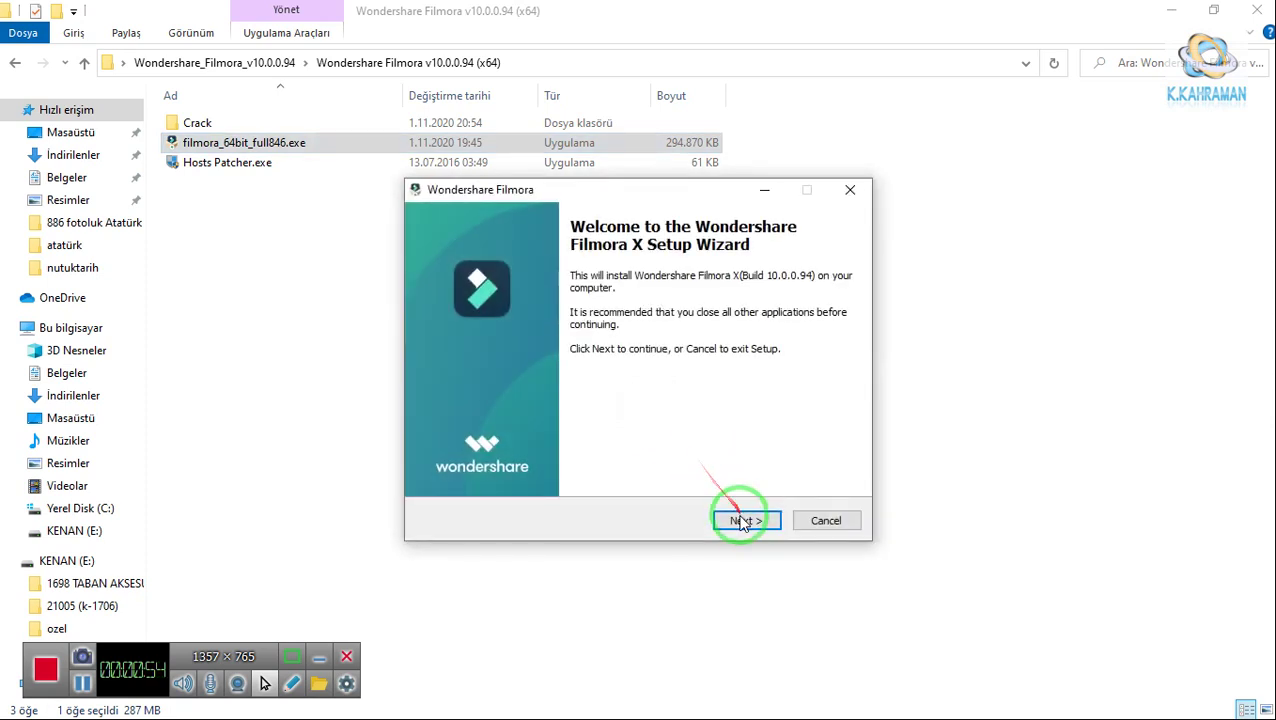
left_click(742, 522)
left_click(609, 487)
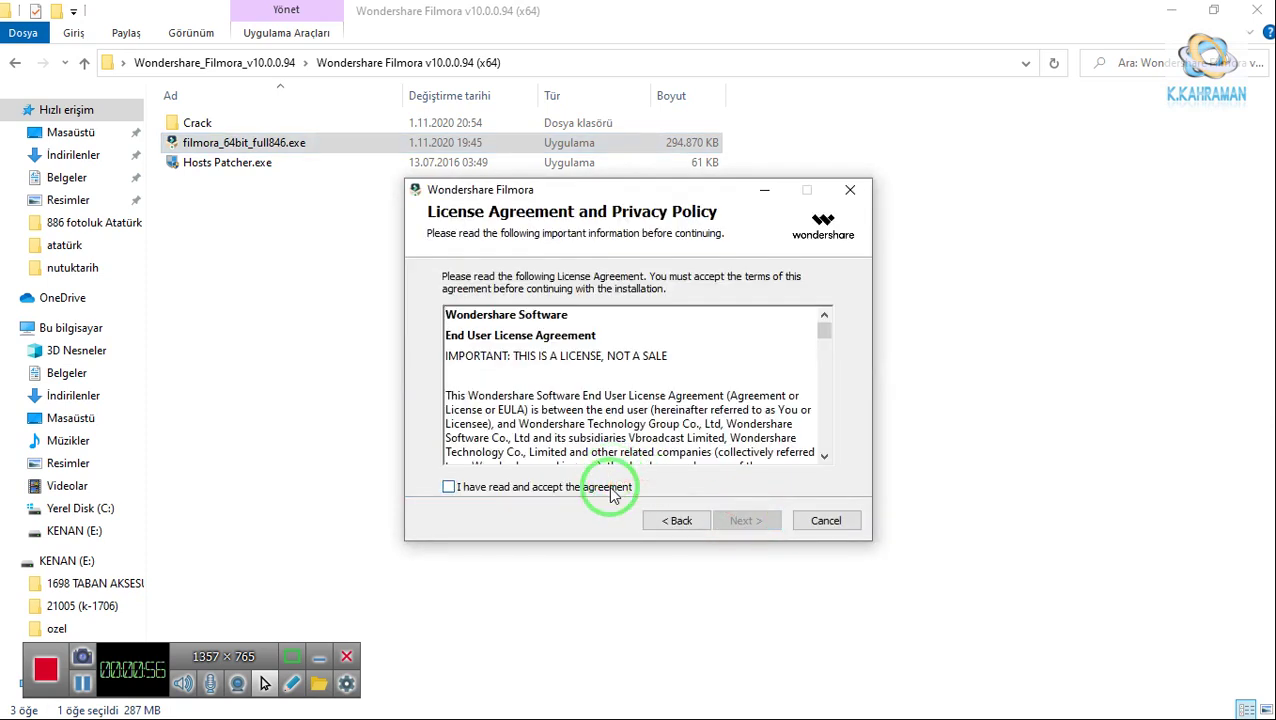
left_click(740, 522)
left_click(738, 522)
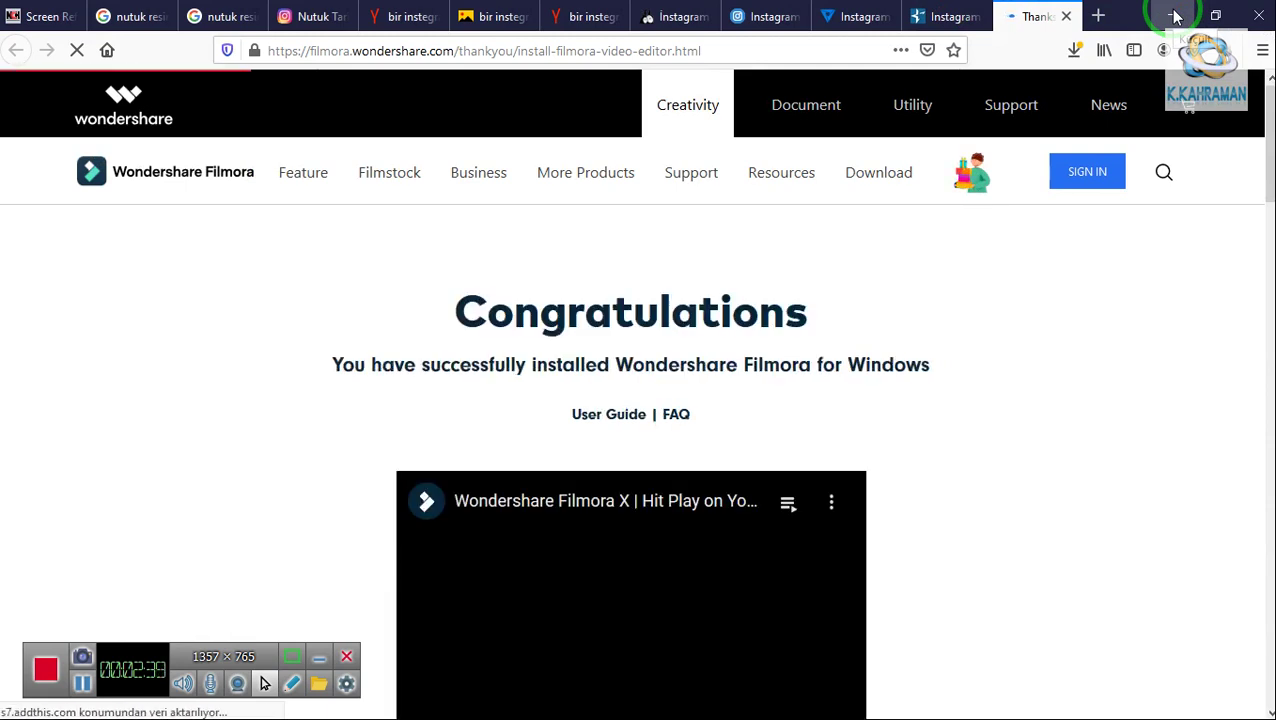
left_click(1175, 16)
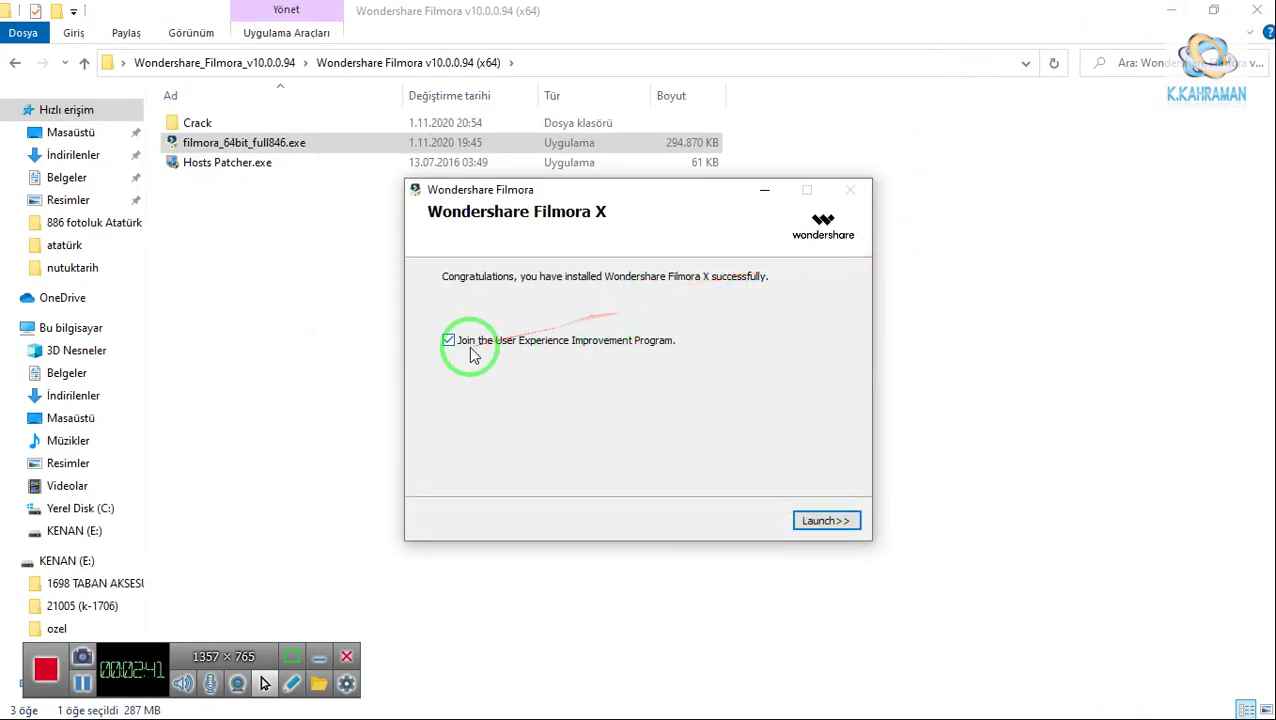
left_click(826, 521)
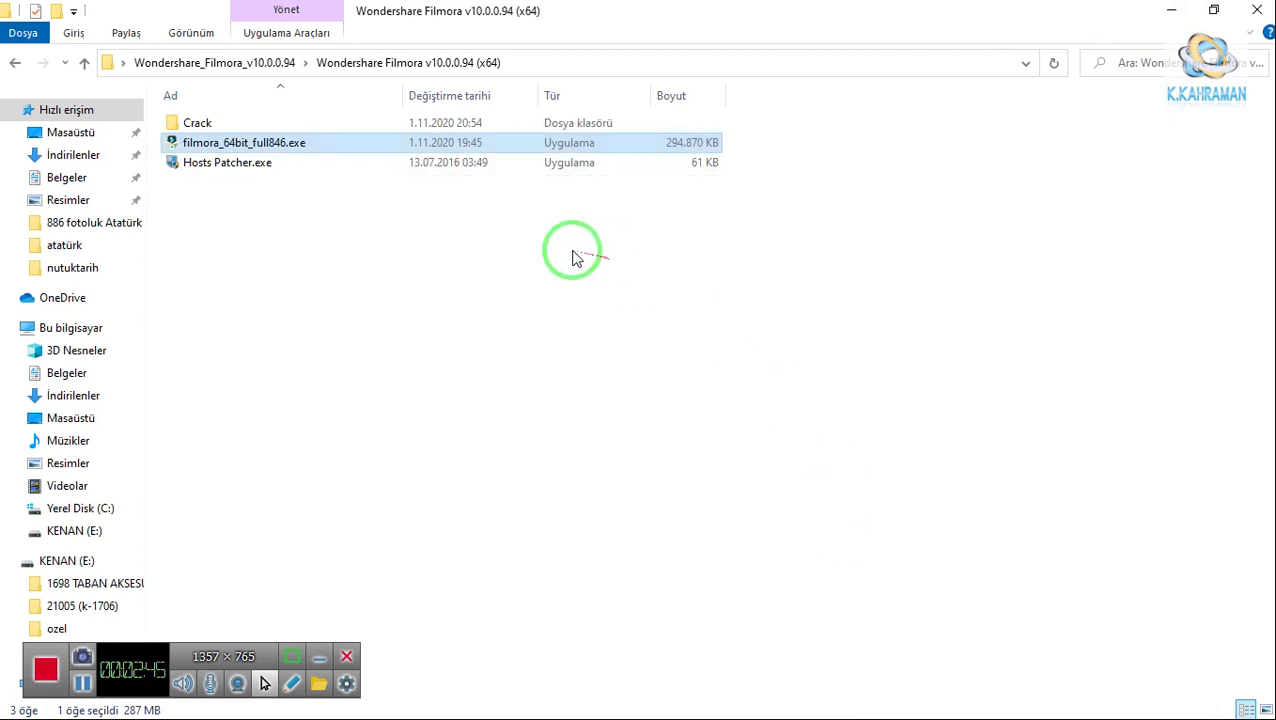
- Shrink the folder window and copy LRePacks.dll, Wondershare Filmora X.exe and WsAP-Filmora.dll from the Crack folder
left_click(287, 237)
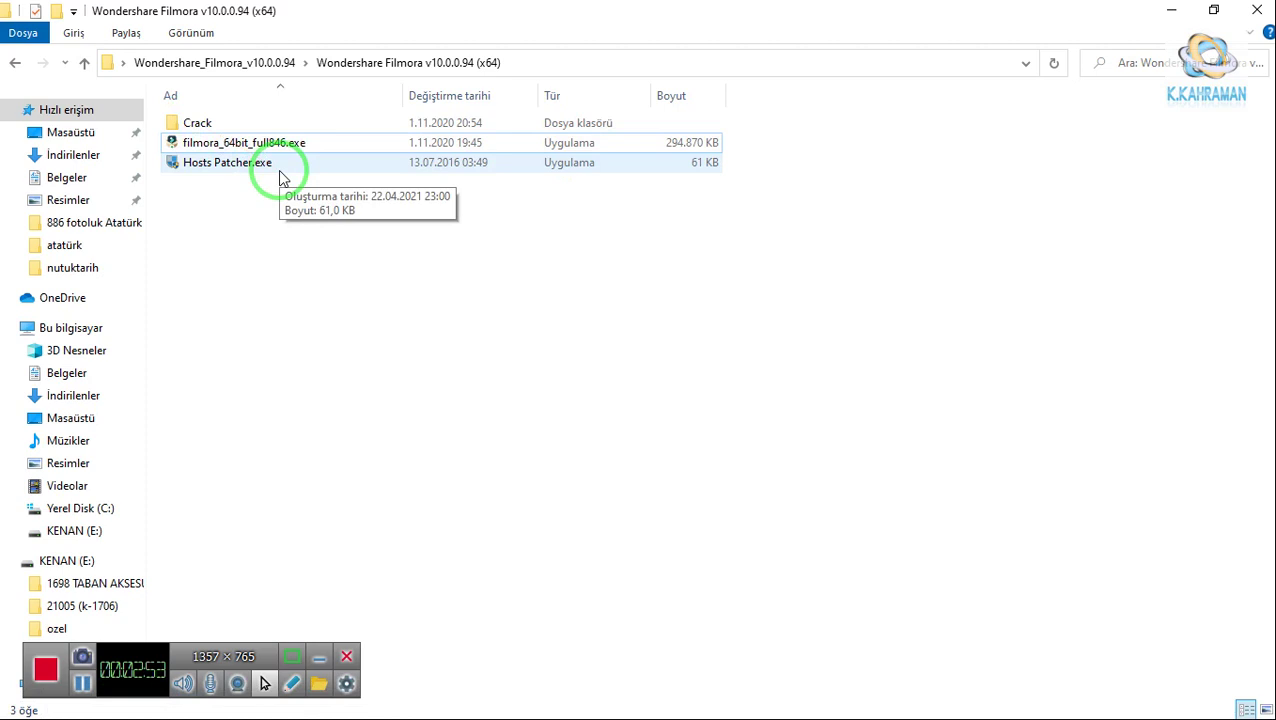
left_click(1213, 10)
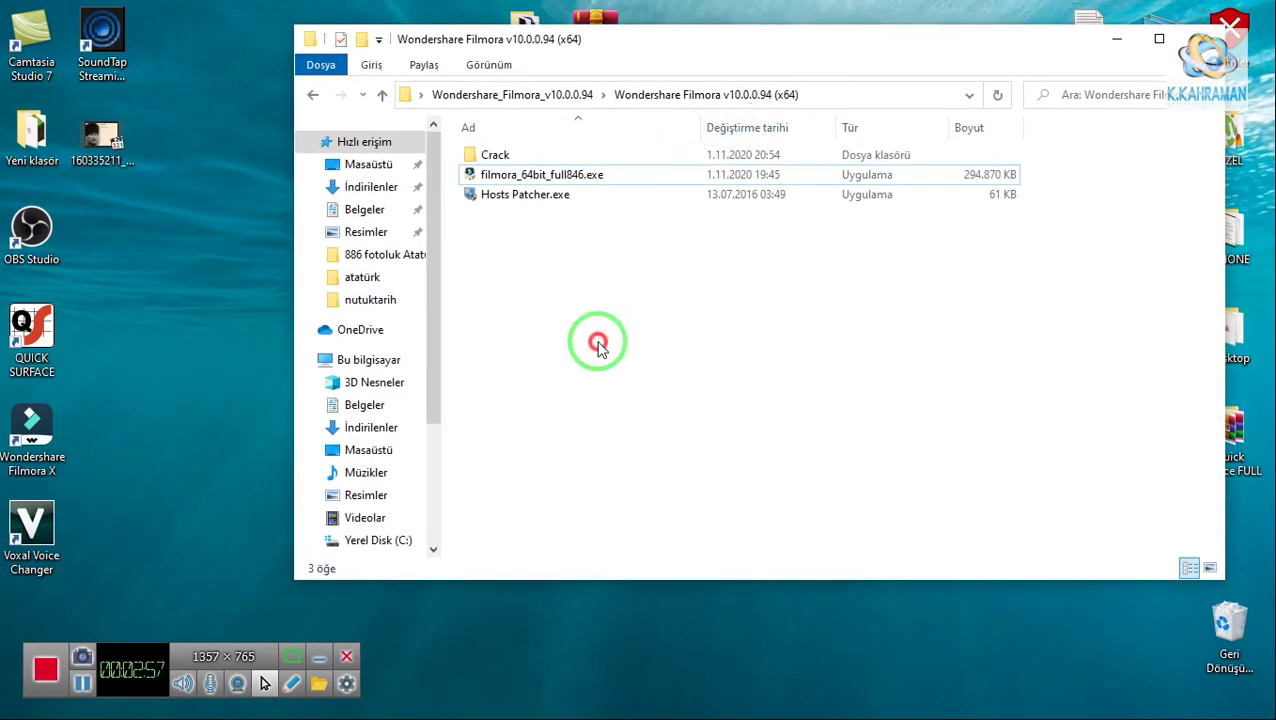
double_click(496, 155)
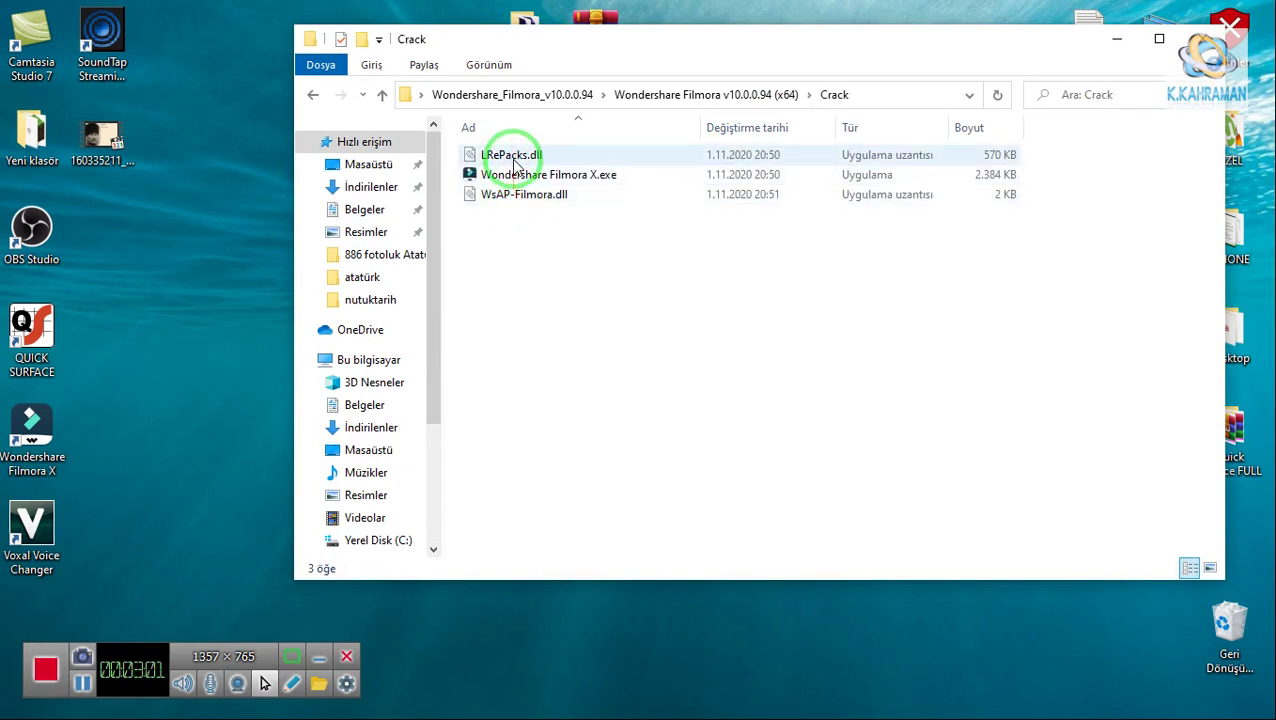
left_click_drag(686, 292, 502, 162)
right_click(503, 163)
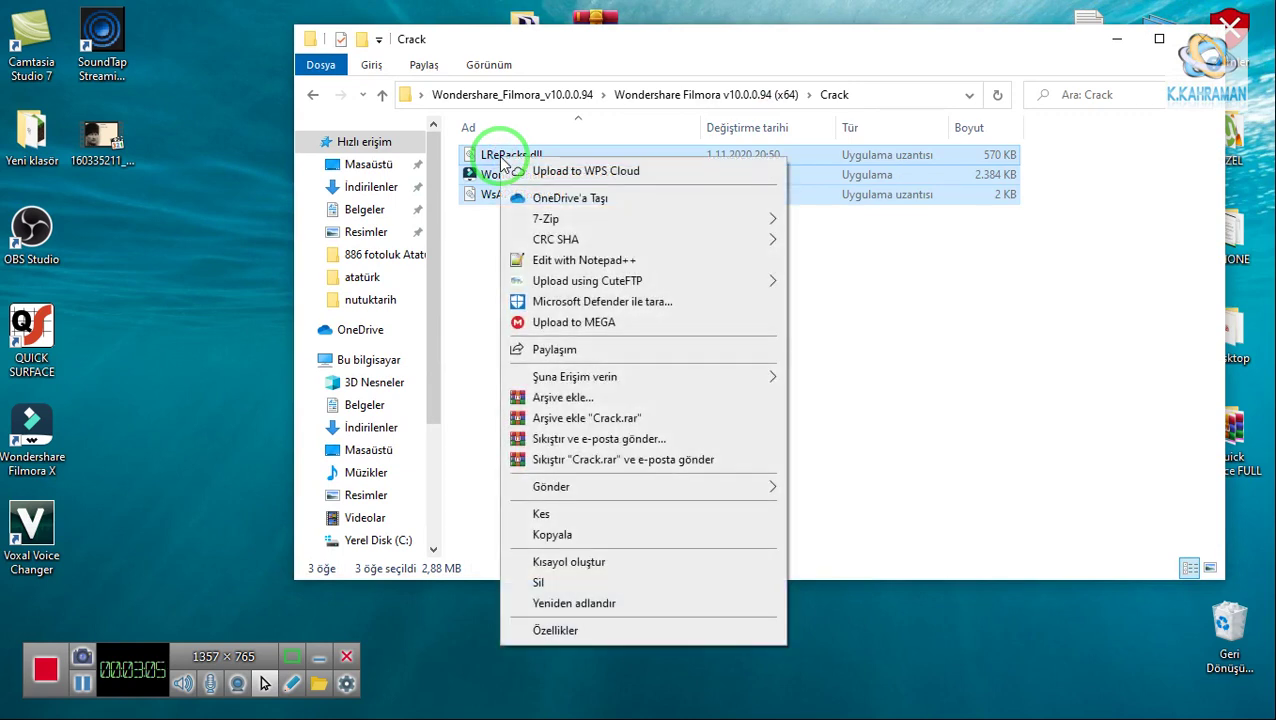
left_click(603, 535)
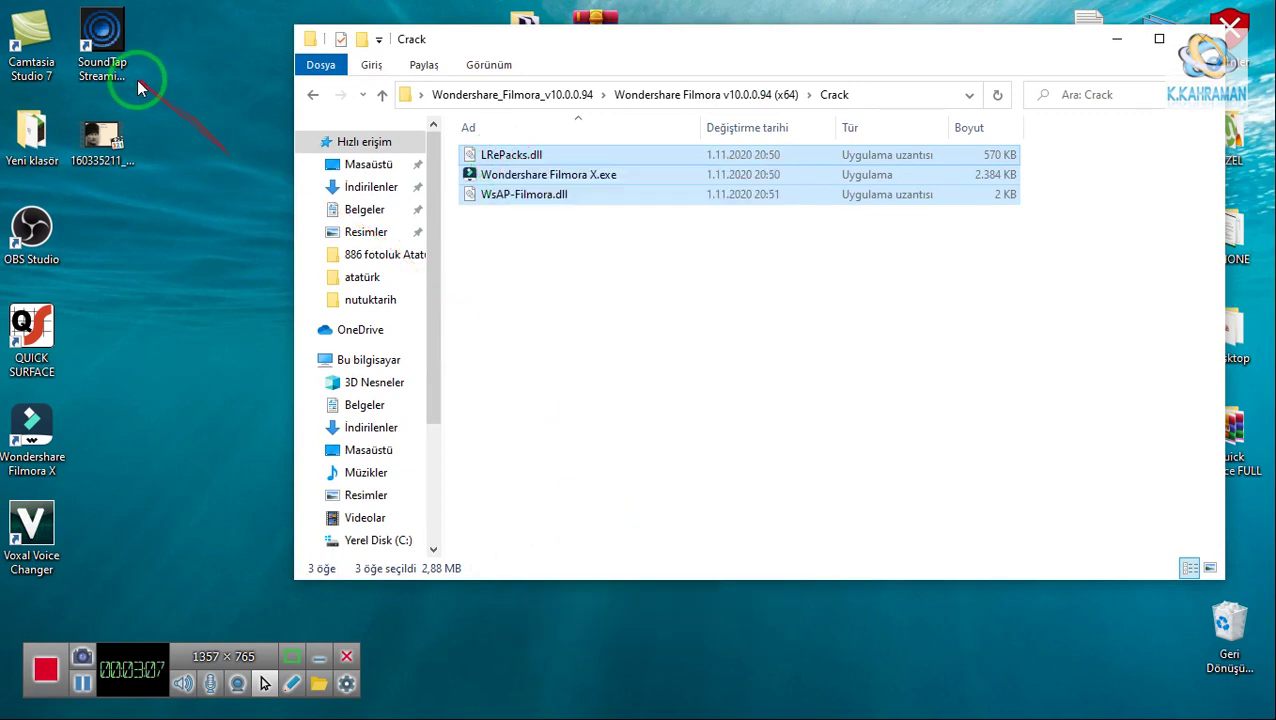
- Open the Wondershare Filmora X desktop shortcut's file location and paste the copied files there, replacing the existing ones
right_click(22, 434)
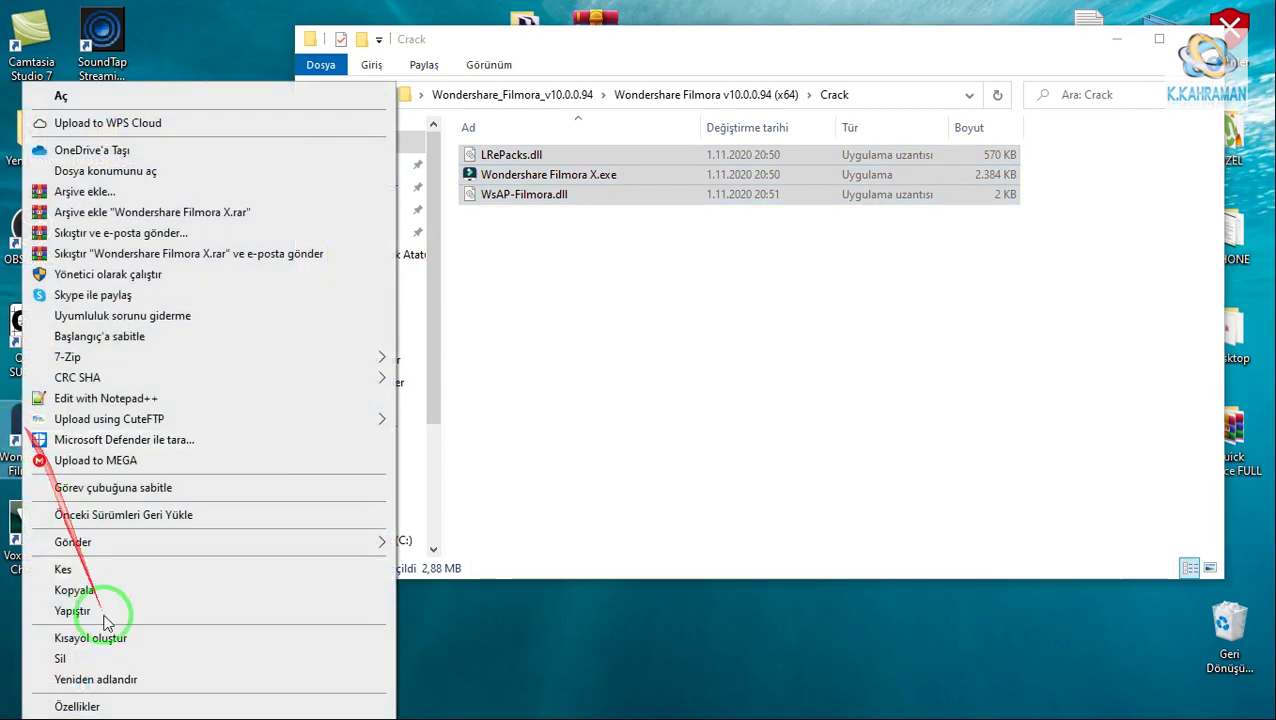
left_click(148, 704)
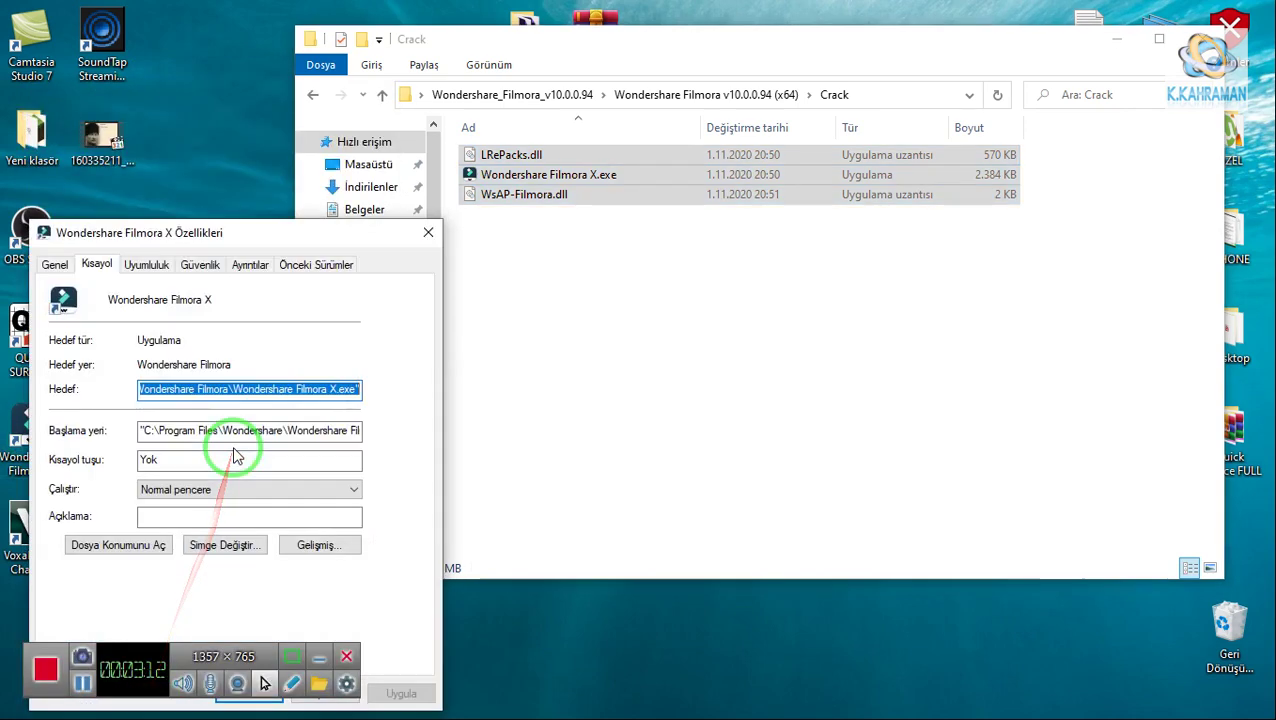
left_click(117, 545)
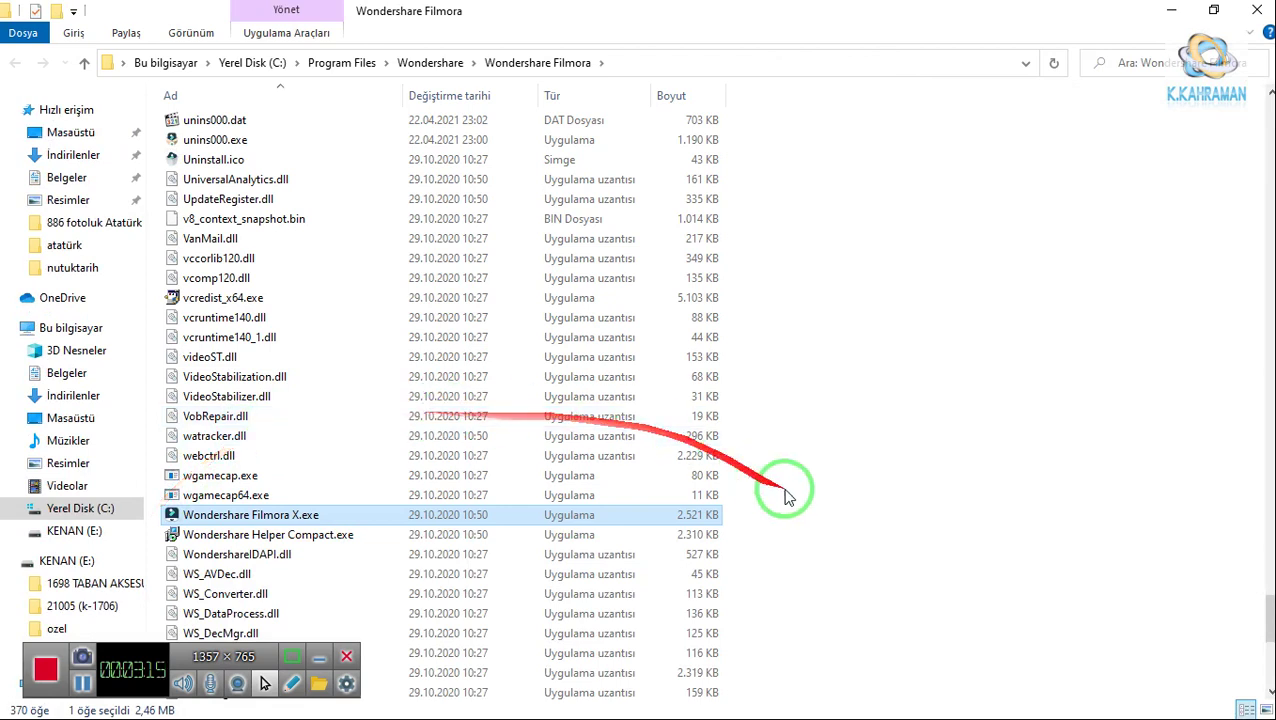
right_click(807, 313)
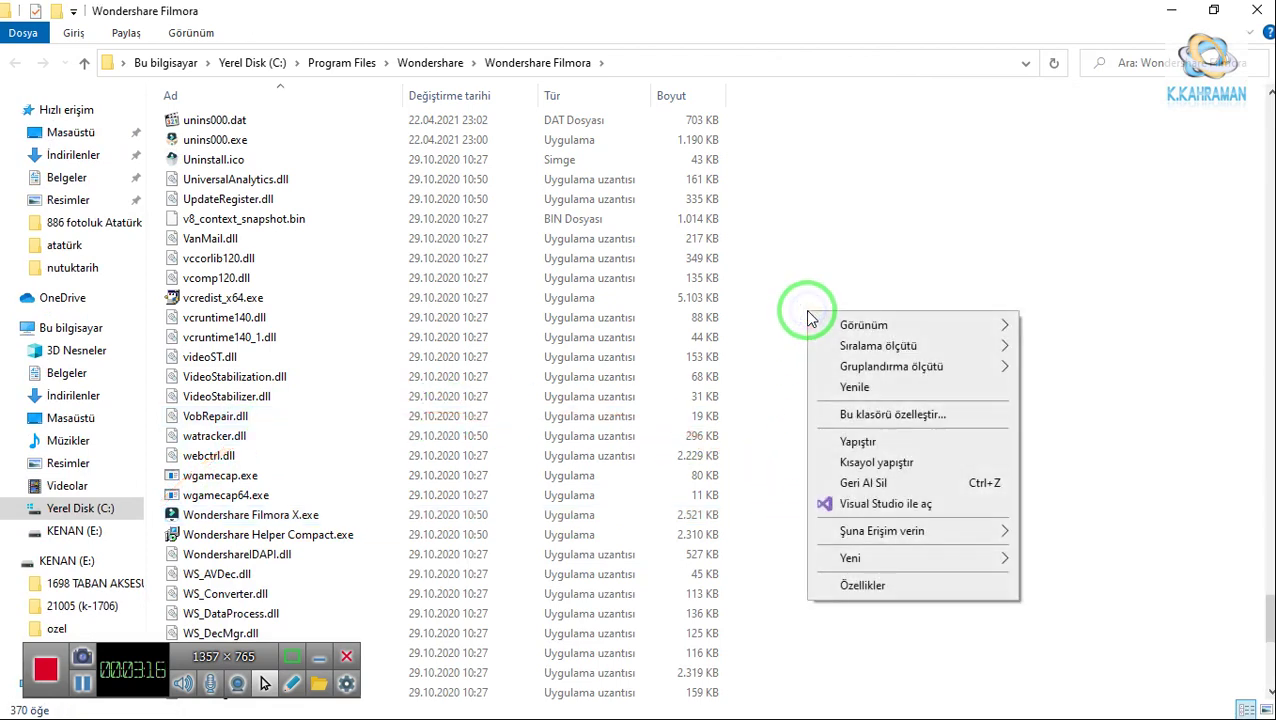
left_click(866, 444)
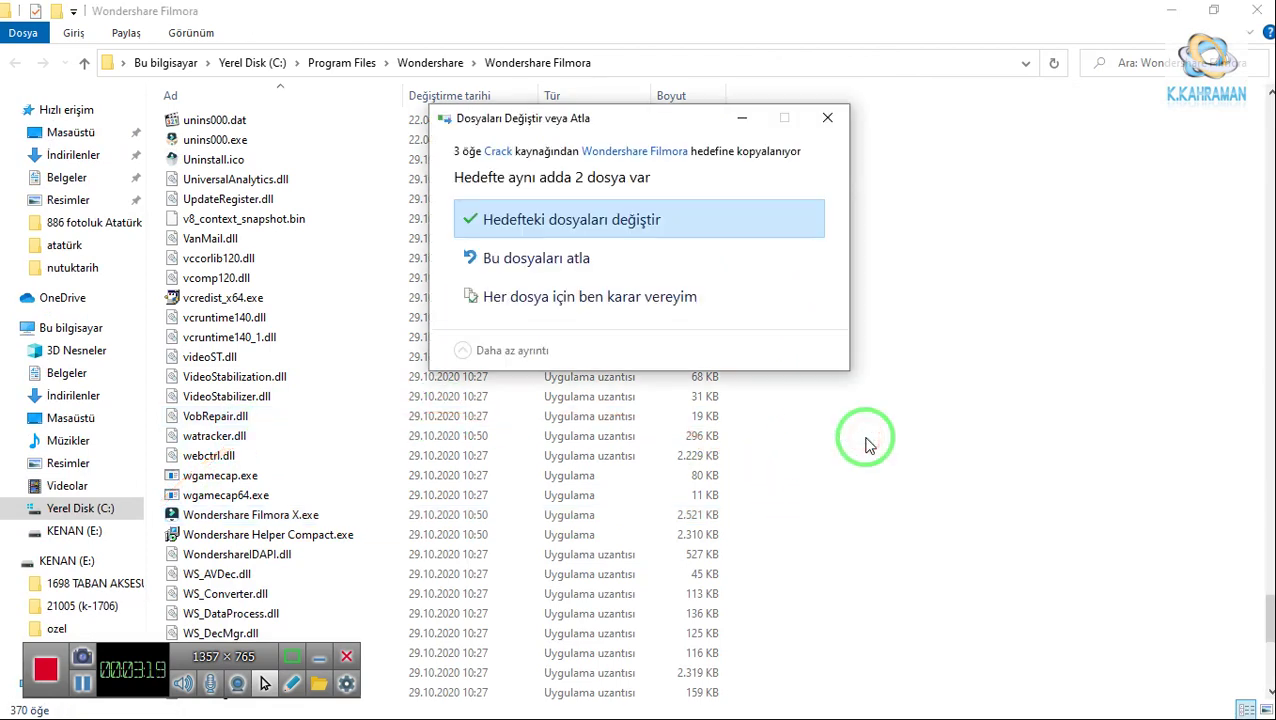
left_click(671, 220)
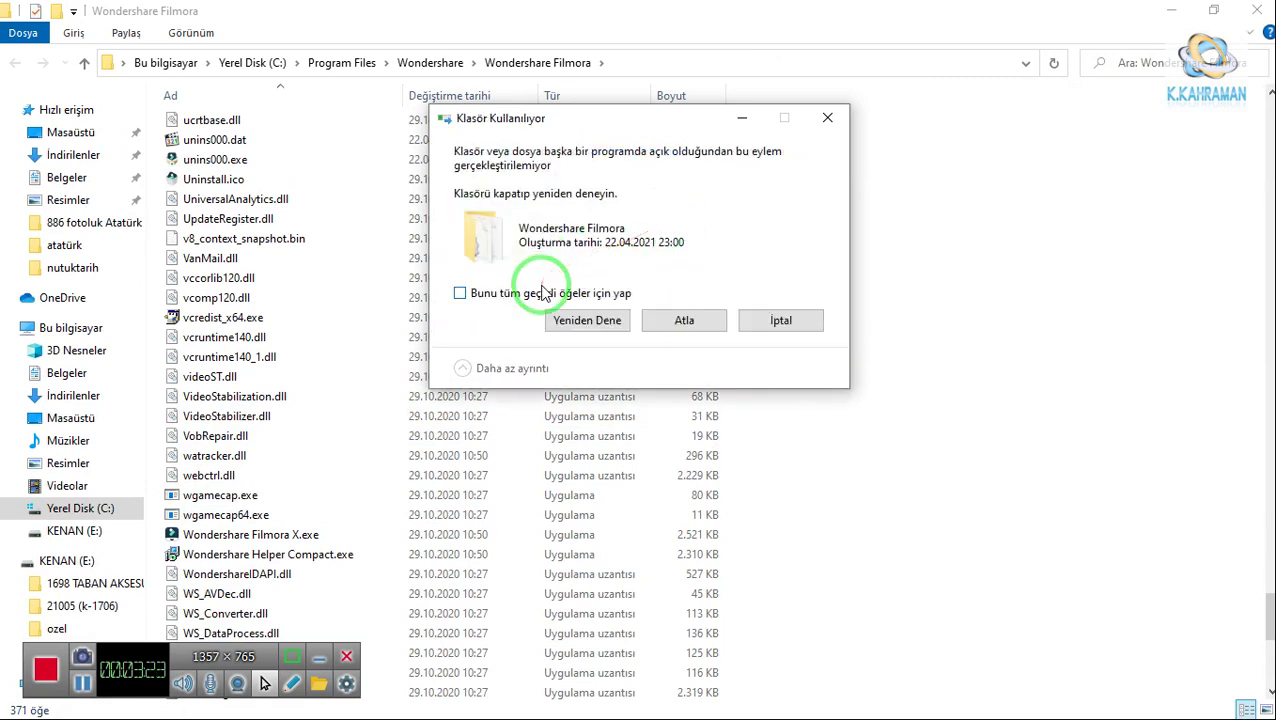
- Try to get past the folder-in-use conflict by retrying the copy into the Wondershare Filmora folder
left_click(577, 330)
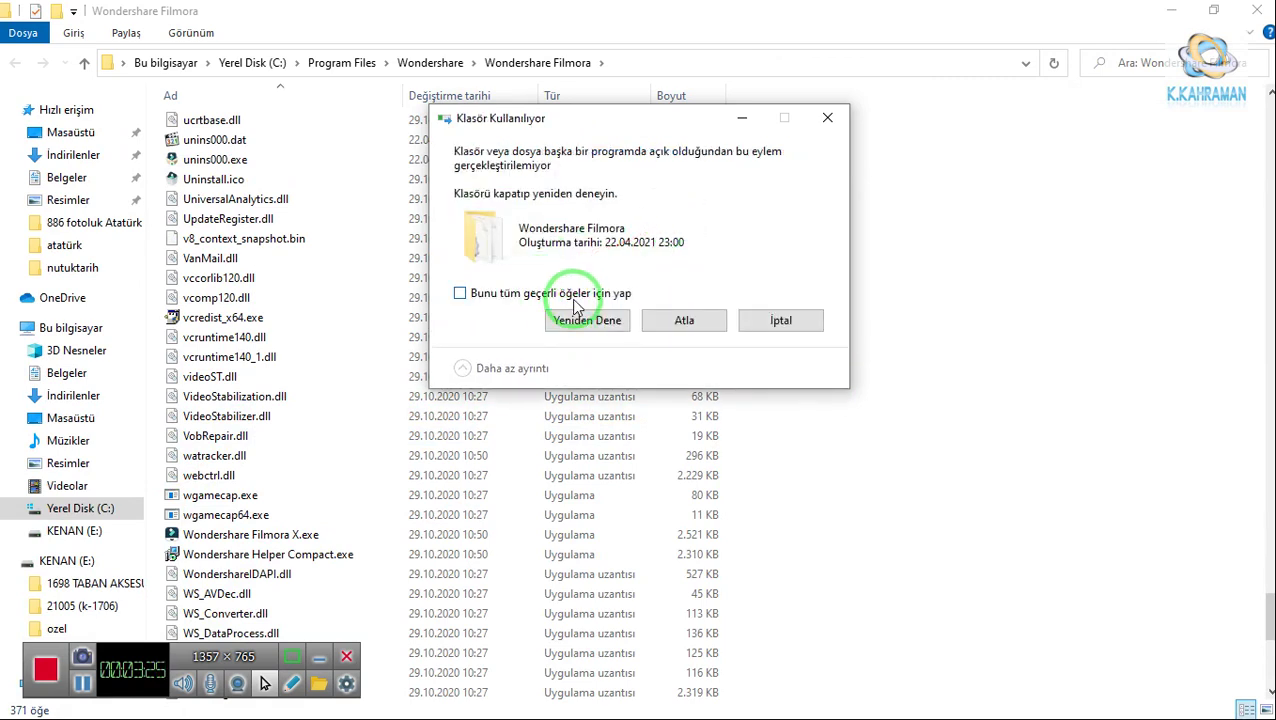
left_click(578, 292)
left_click(580, 322)
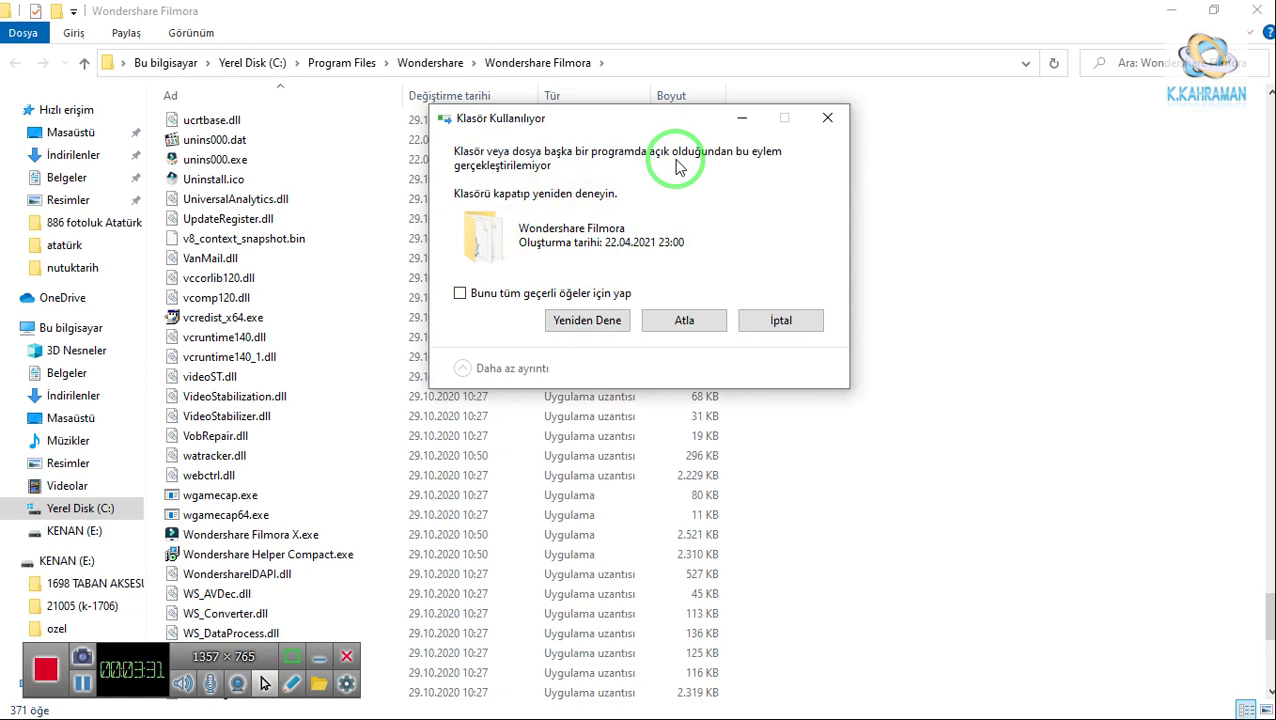
mouse_move(675, 710)
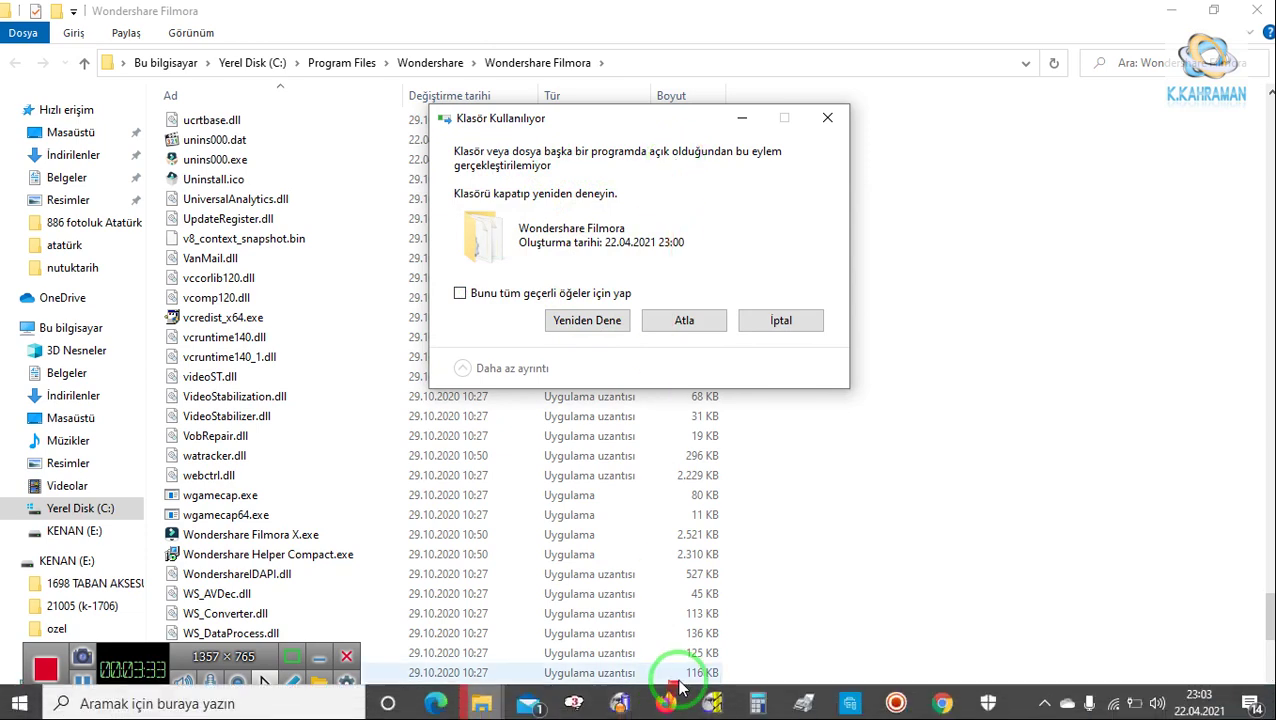
left_click(688, 322)
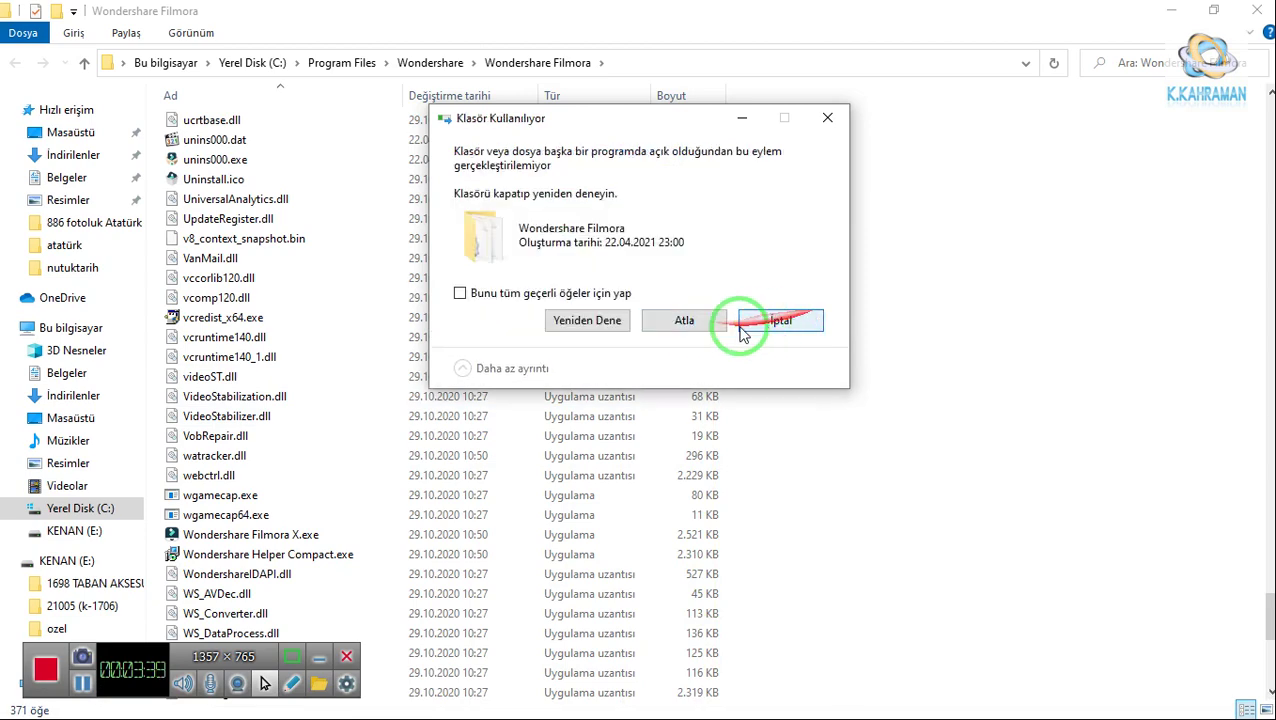
left_click(587, 322)
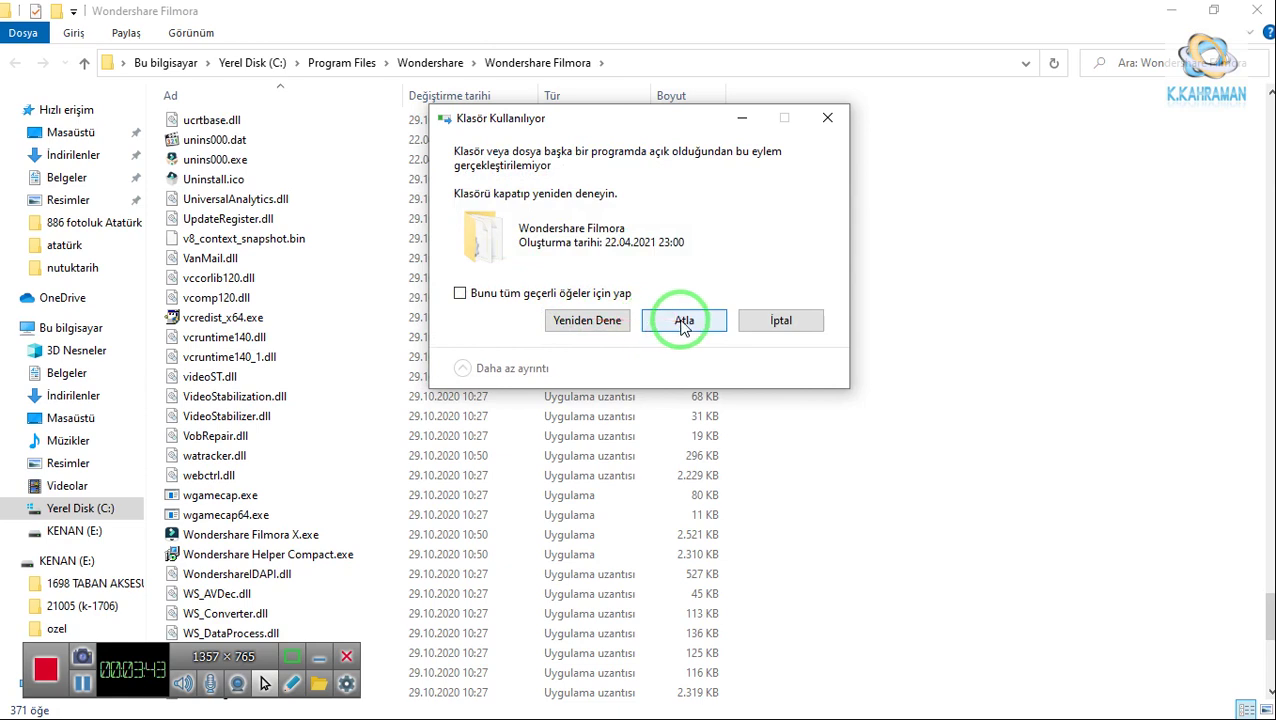
- Retry the blocked file copy into the Wondershare Filmora folder and skip the item still in conflict
left_click(1046, 705)
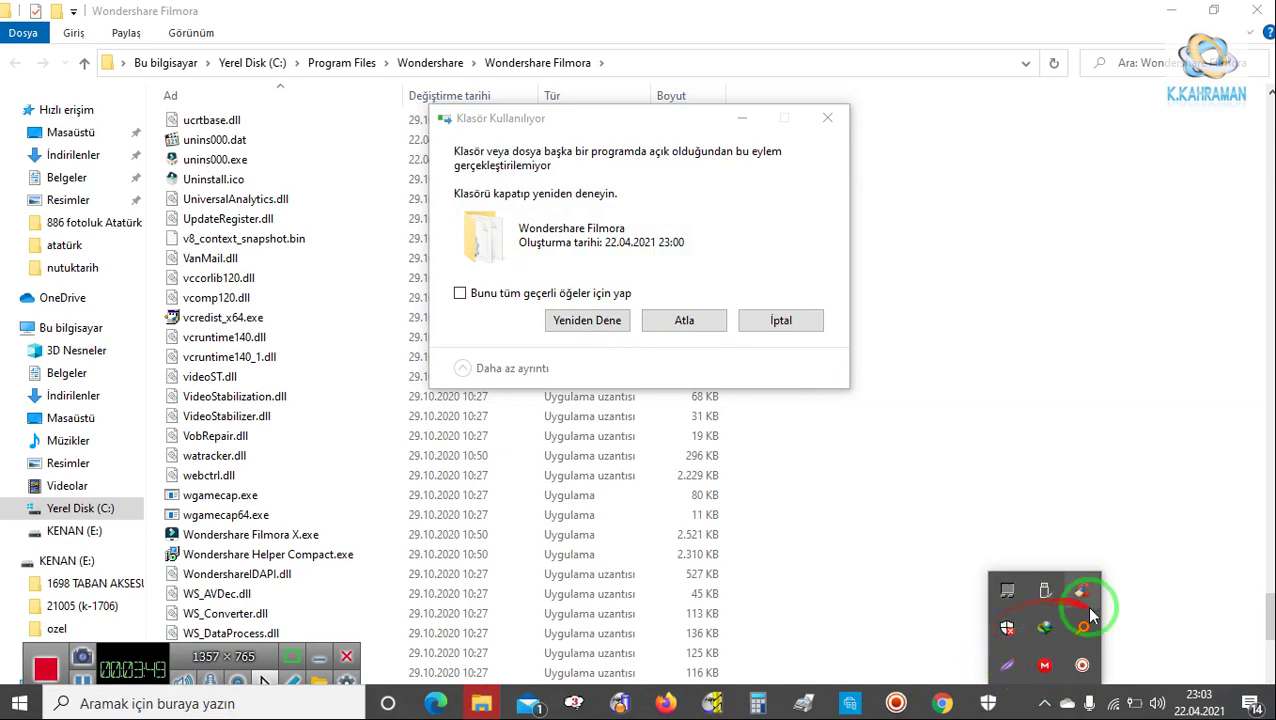
mouse_move(958, 710)
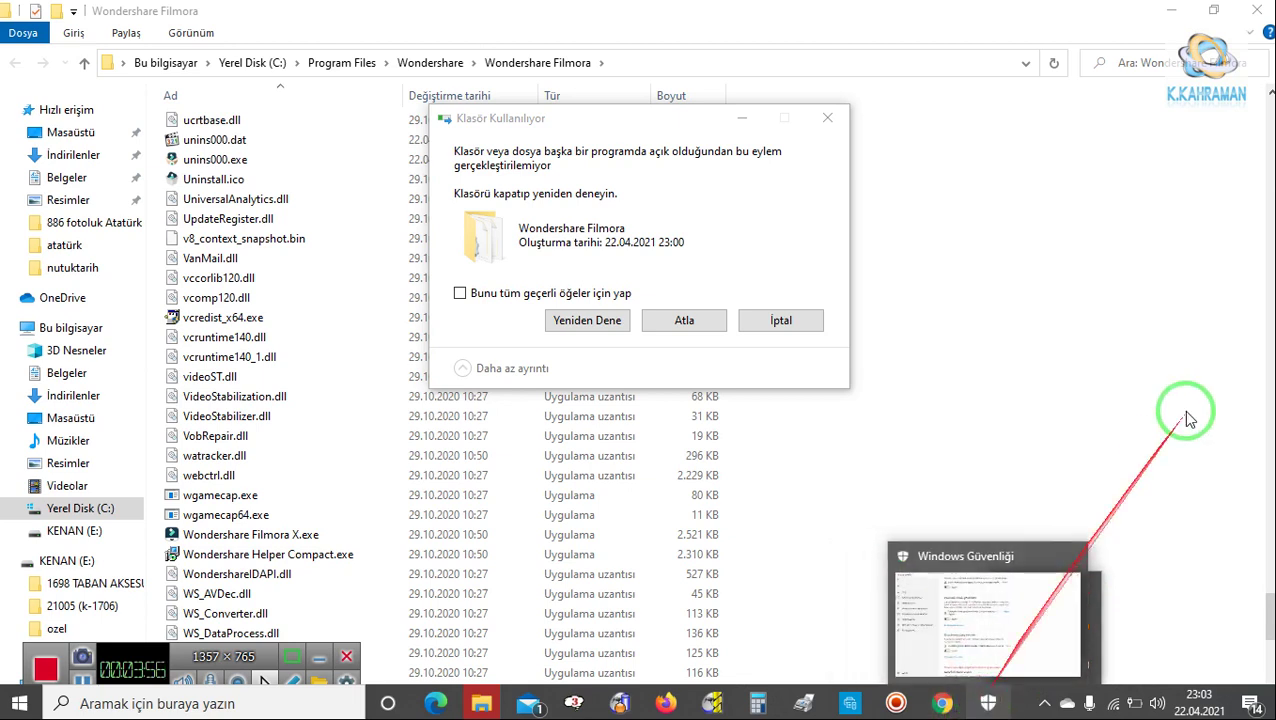
left_click(592, 319)
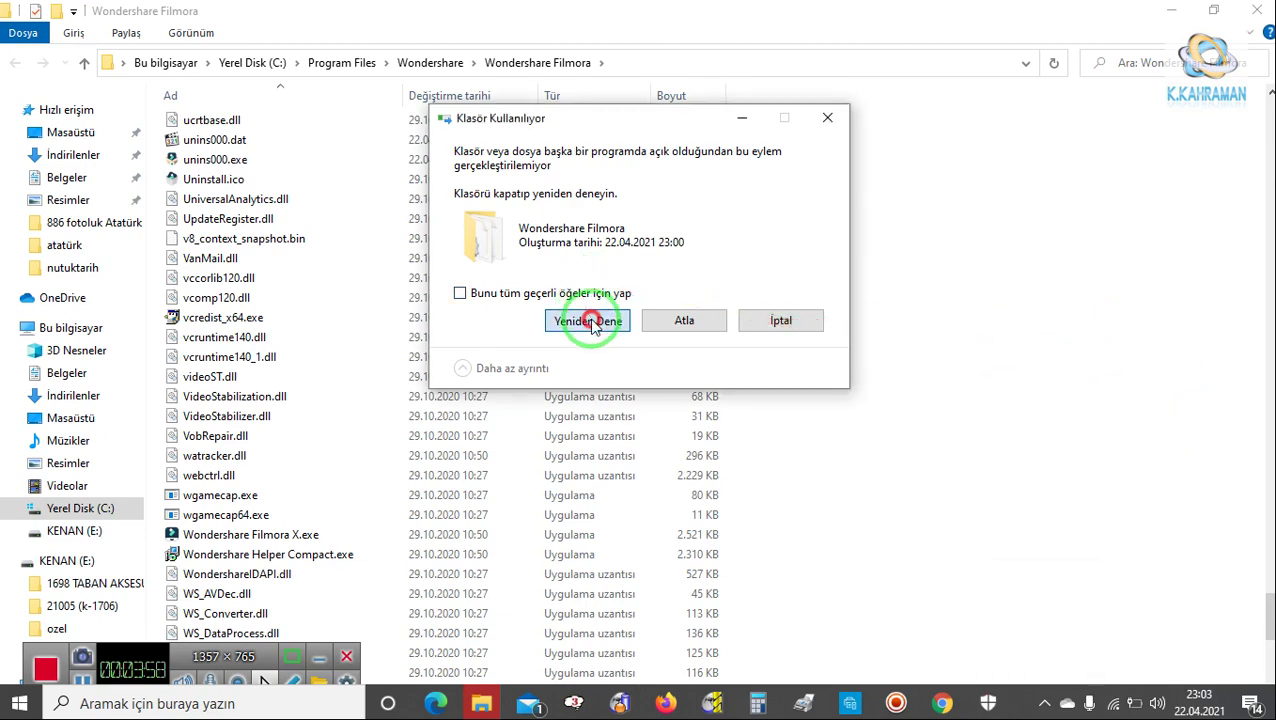
left_click(592, 322)
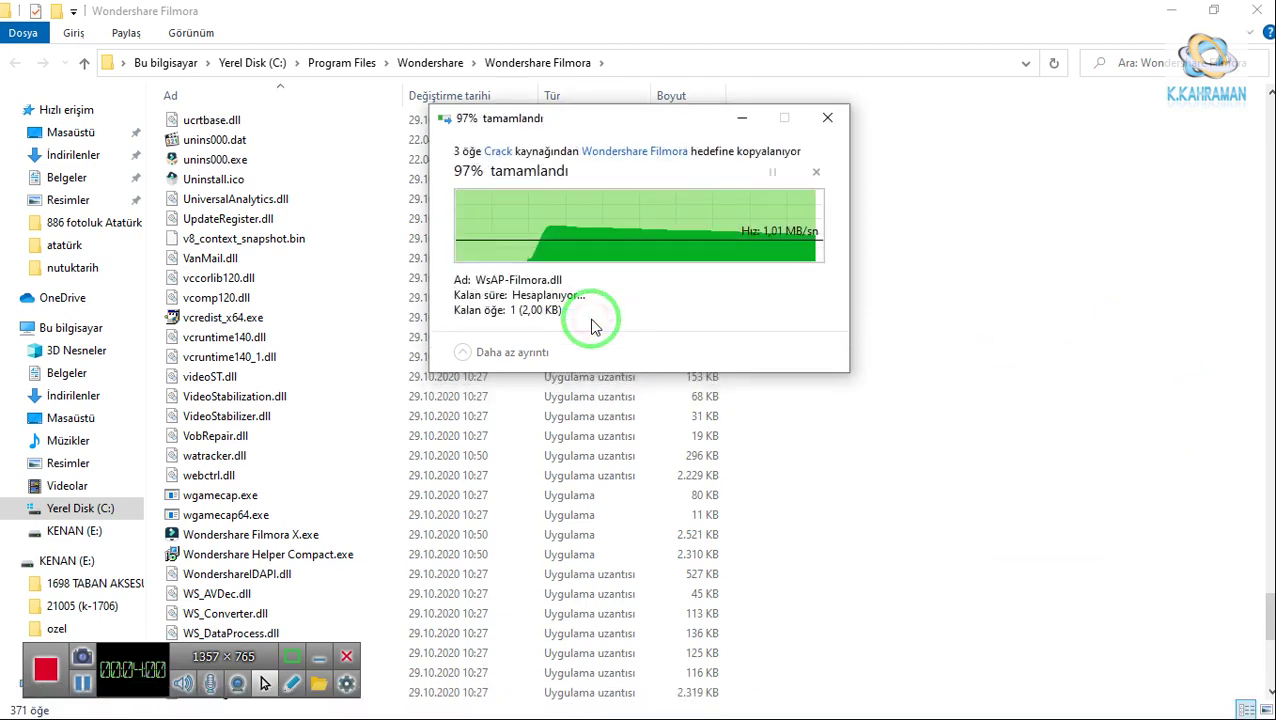
left_click(692, 324)
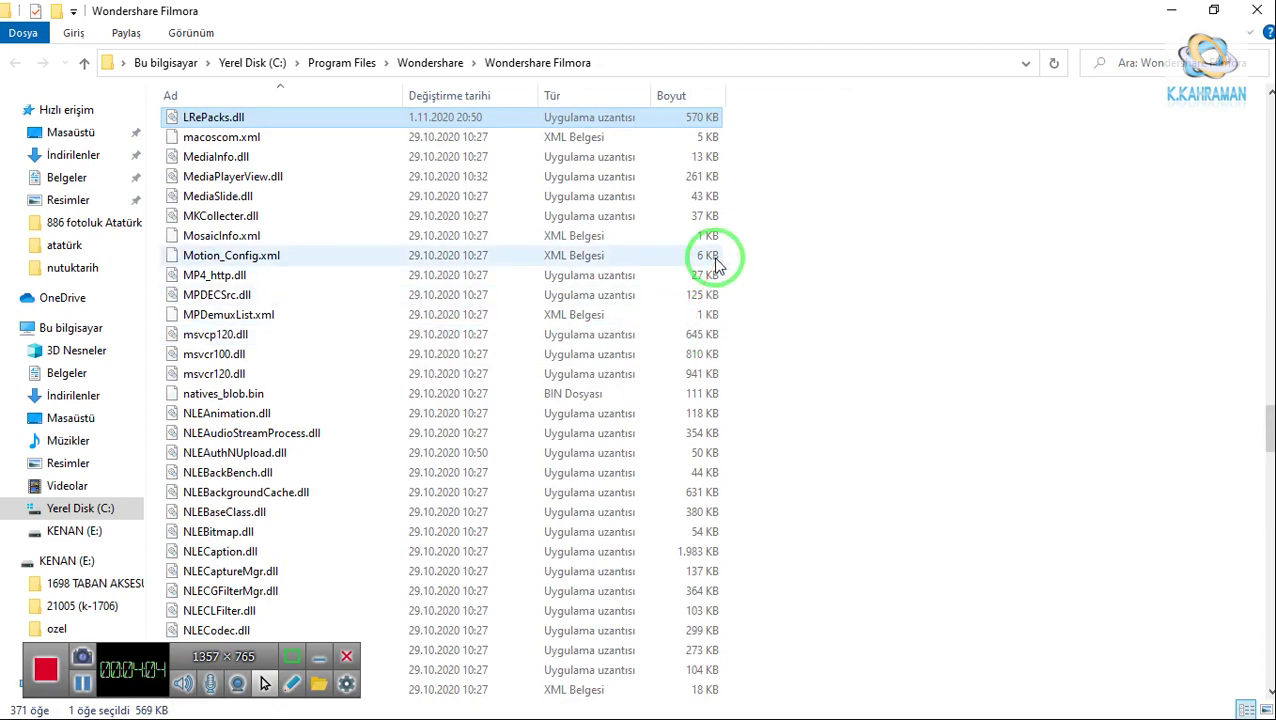
- Shrink and move the Wondershare Filmora folder window, close the shortcut's properties, and bring the Crack folder window forward
left_click(1213, 10)
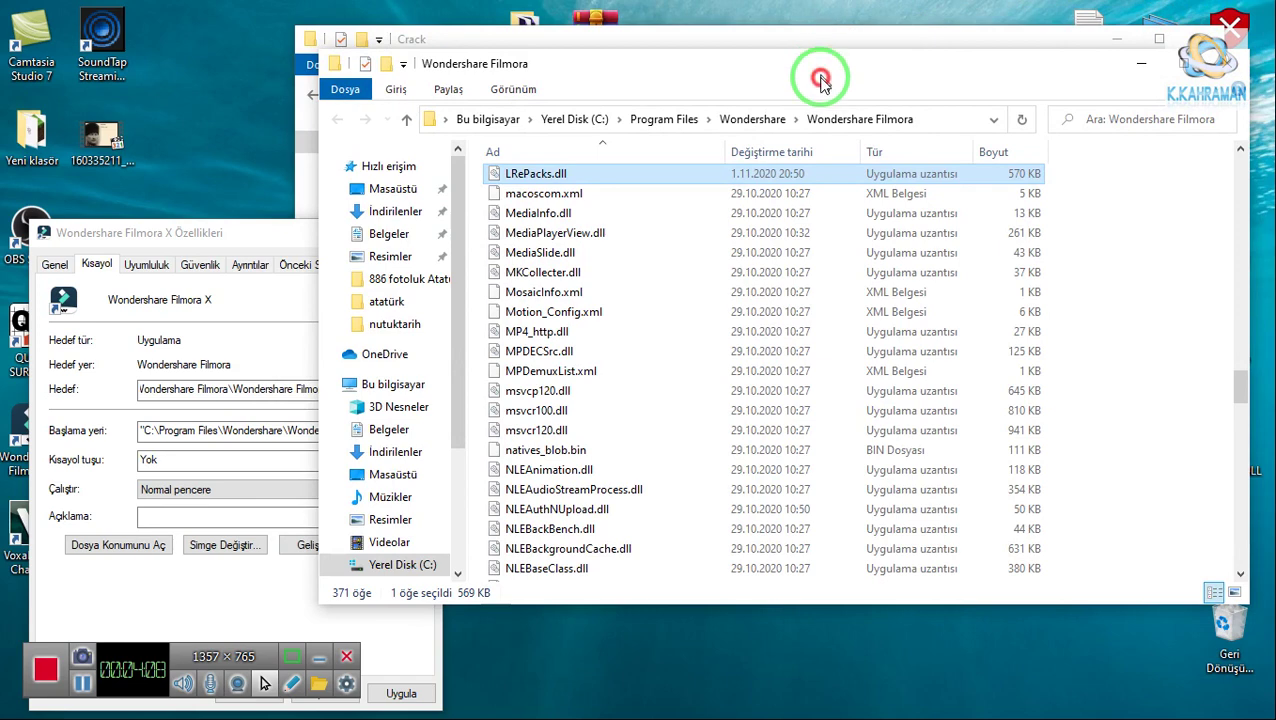
left_click_drag(829, 77, 838, 145)
left_click(270, 230)
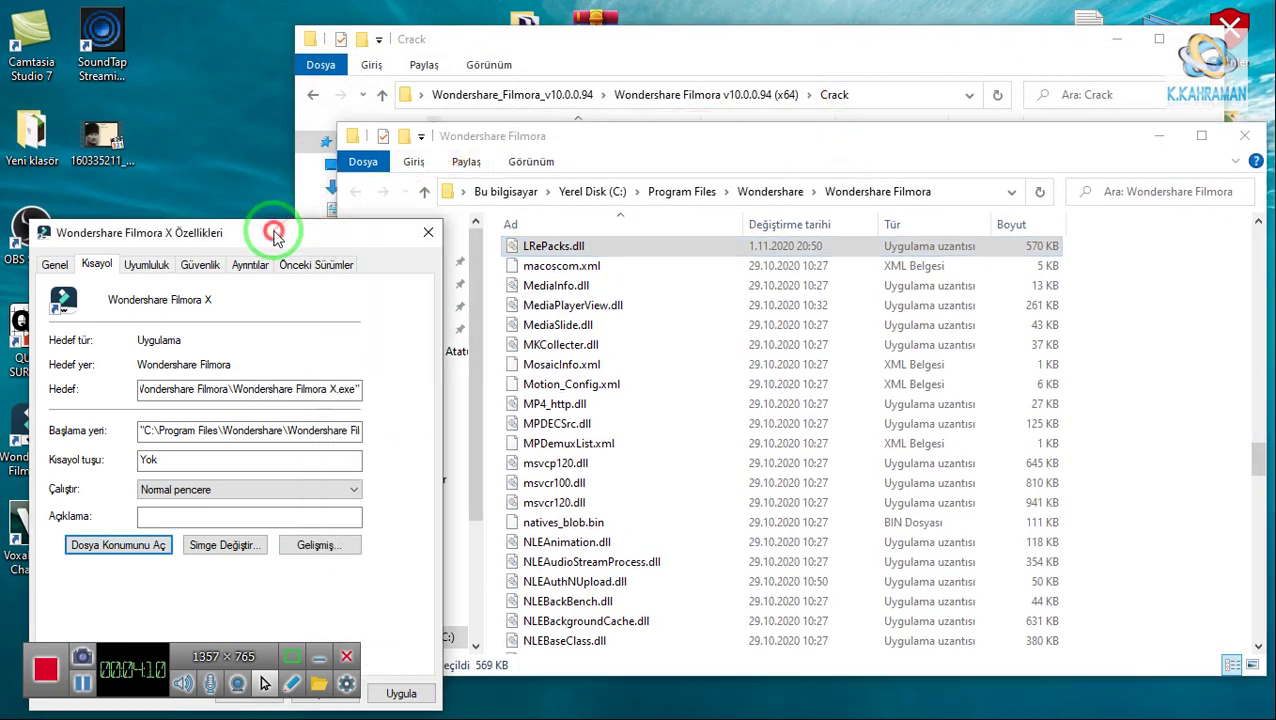
left_click(427, 228)
left_click(591, 30)
left_click(518, 222)
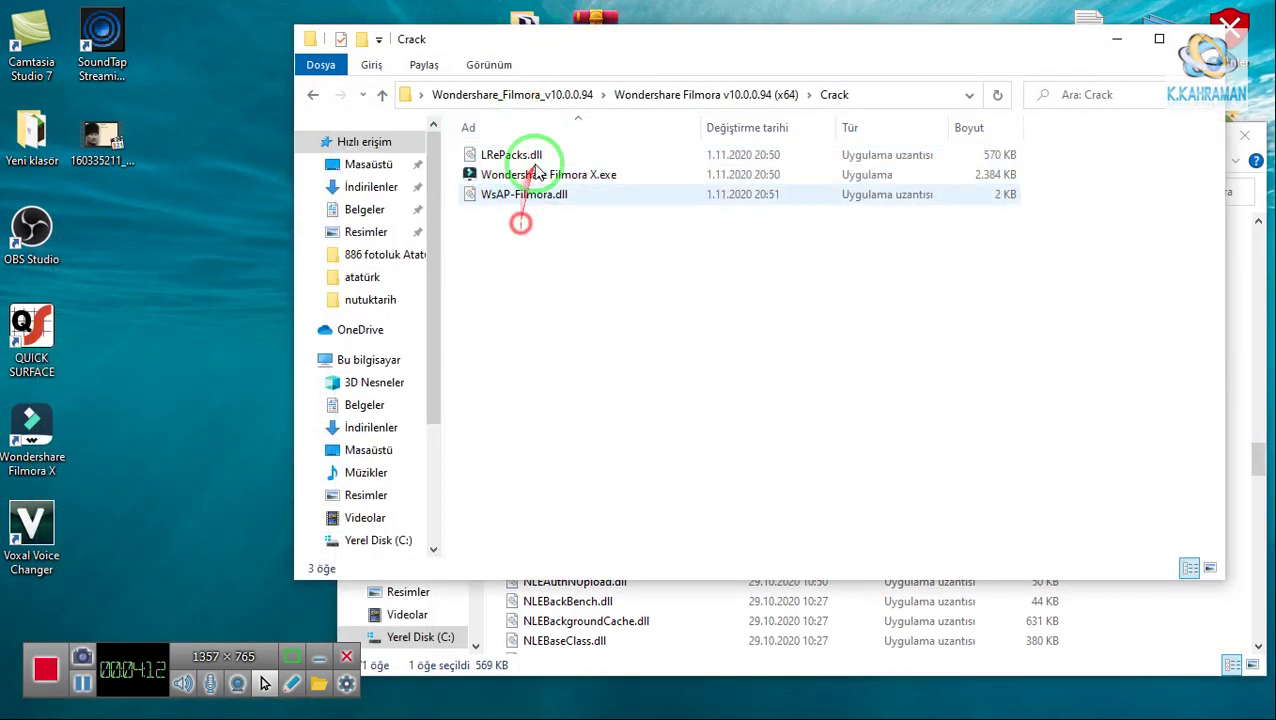
- Run Hosts Patcher.exe as administrator from the Wondershare Filmora v10.0.0.94 (x64) folder, and minimize that folder window
left_click(714, 95)
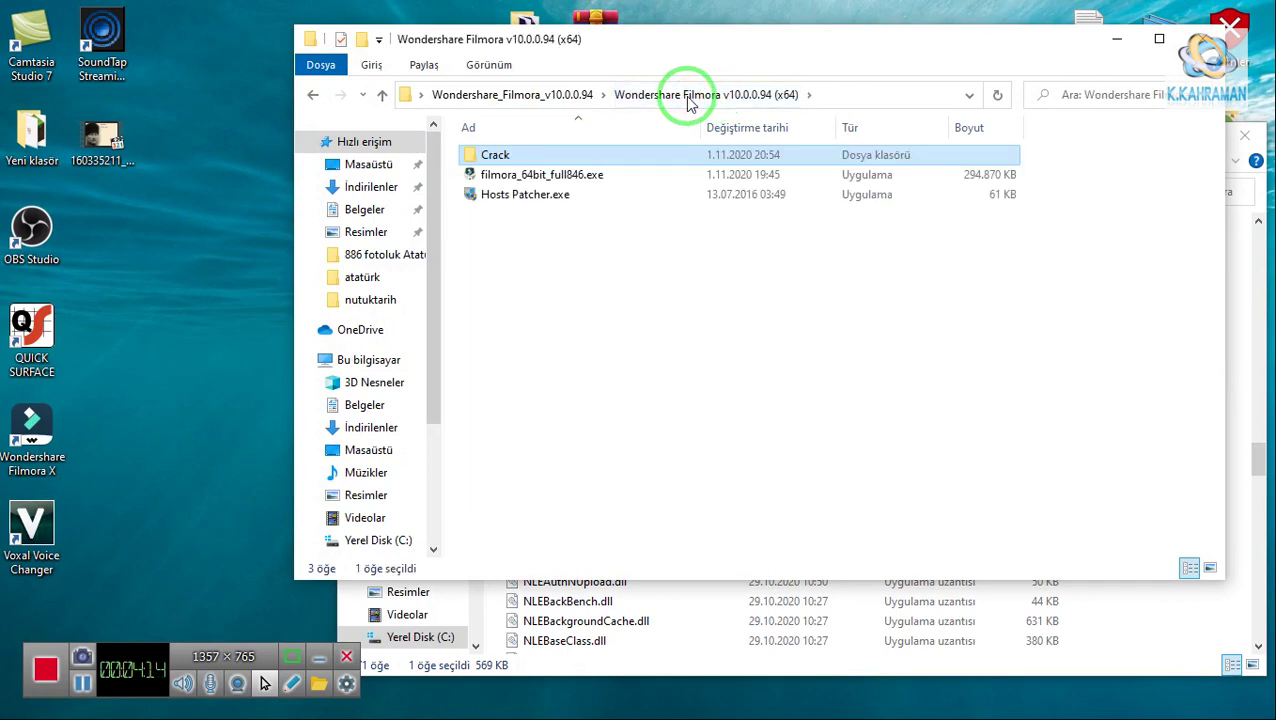
left_click(522, 196)
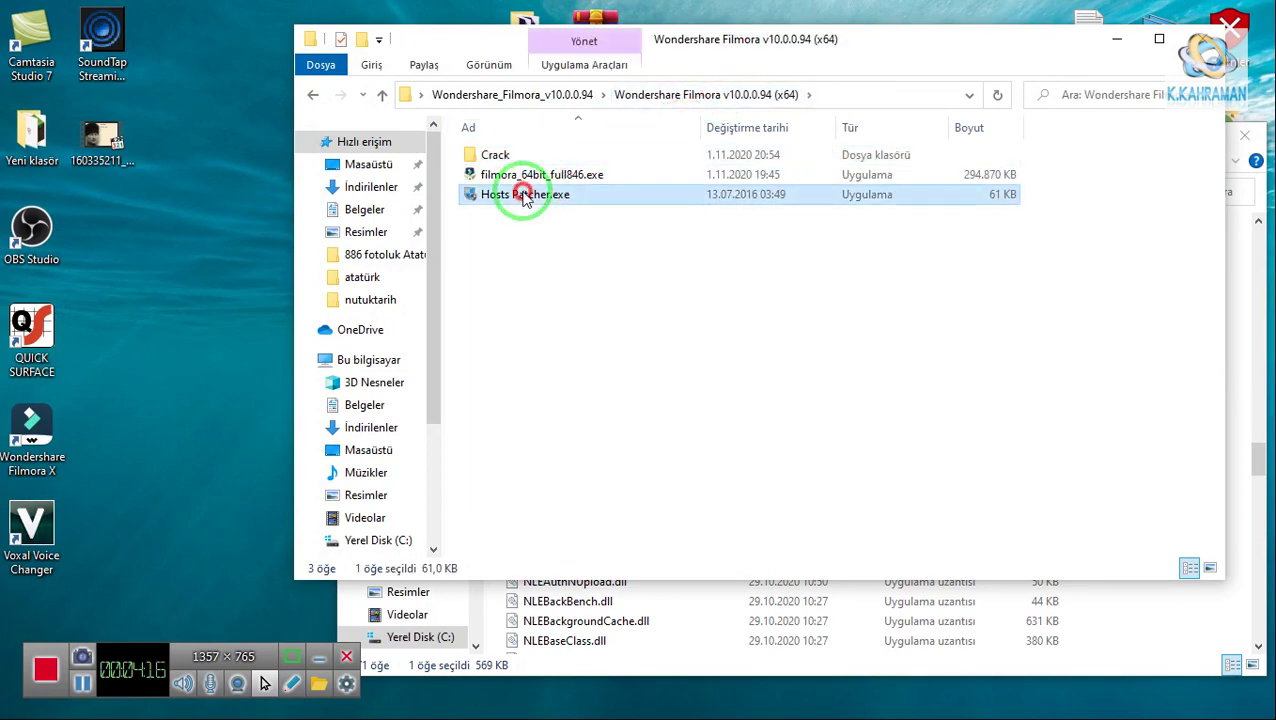
right_click(522, 197)
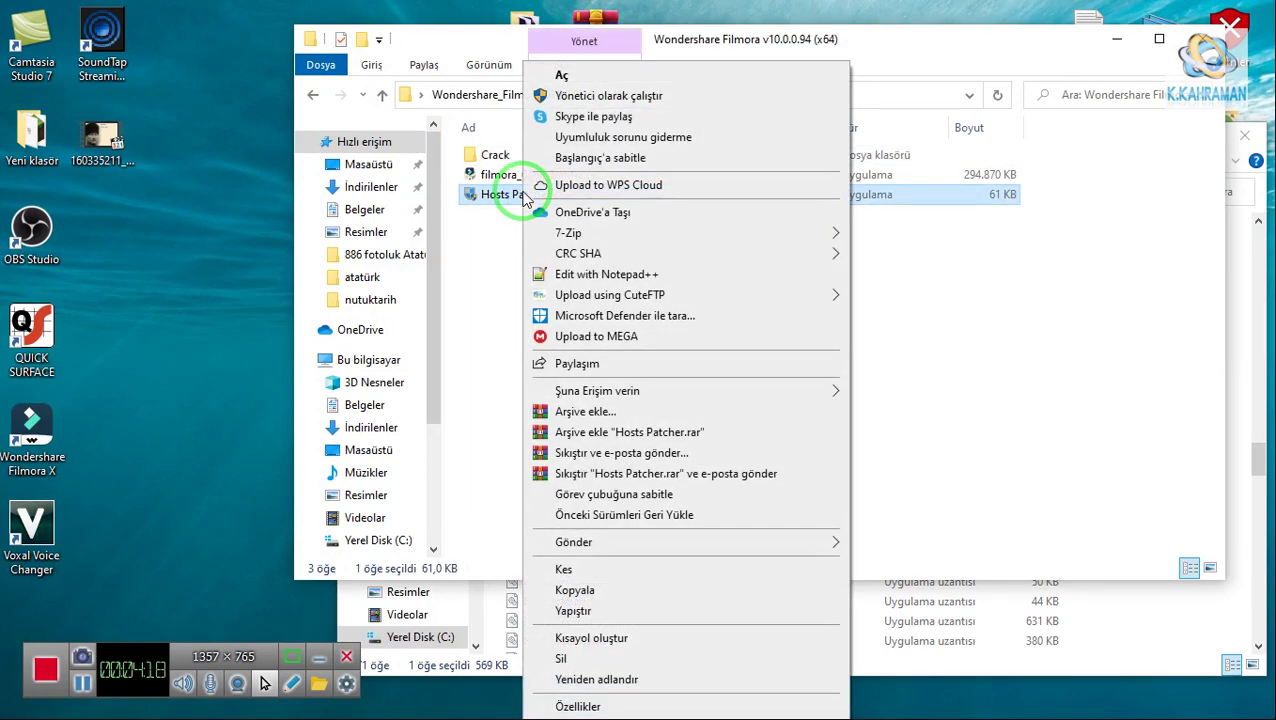
left_click(584, 95)
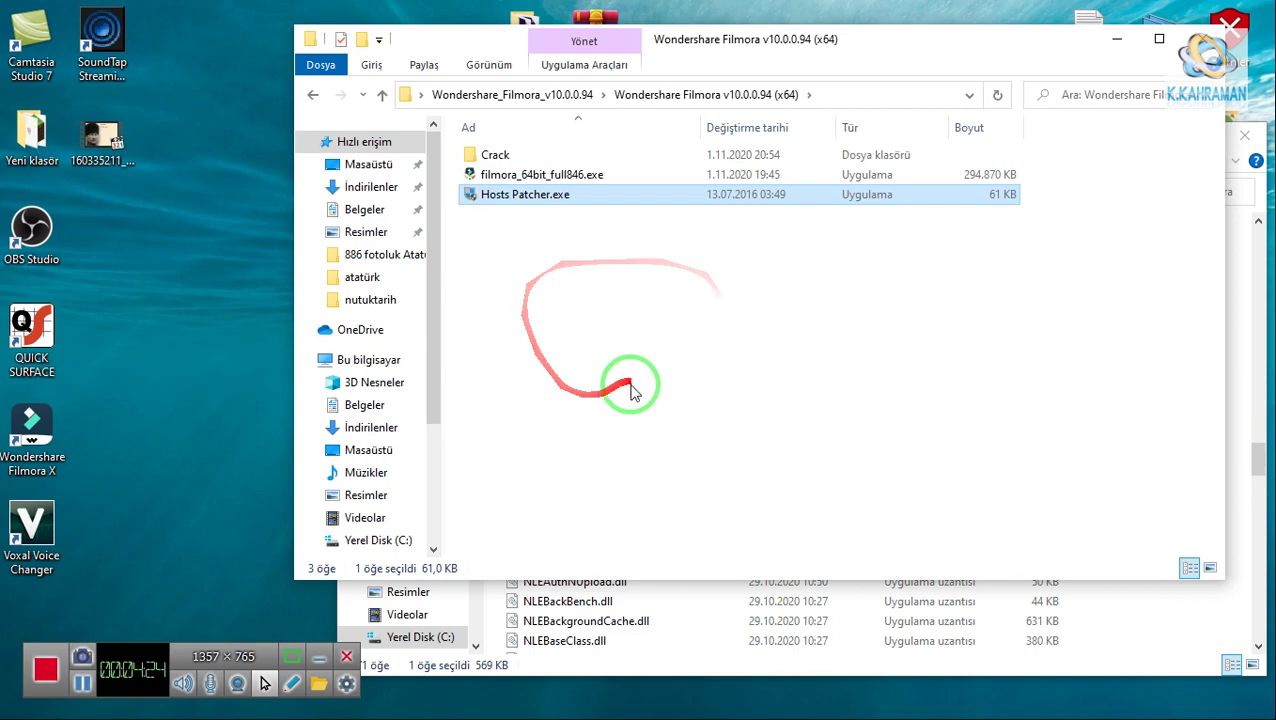
right_click(657, 302)
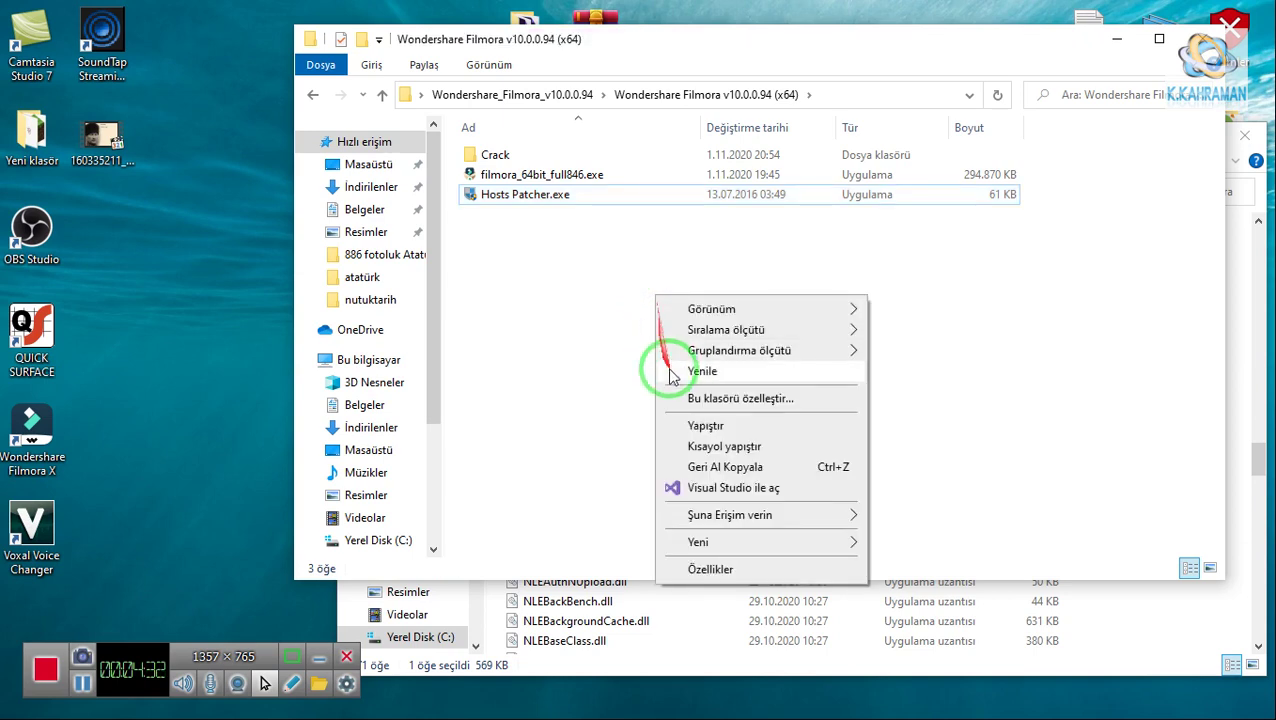
left_click(678, 368)
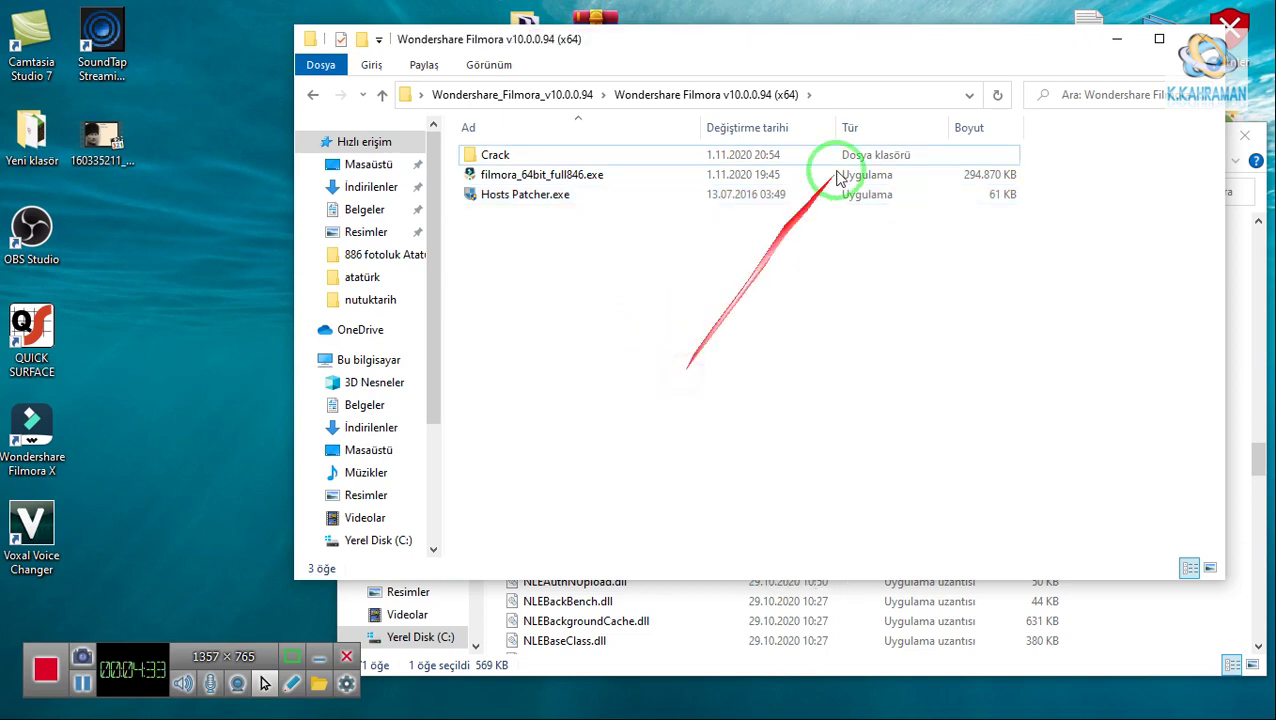
left_click(1115, 48)
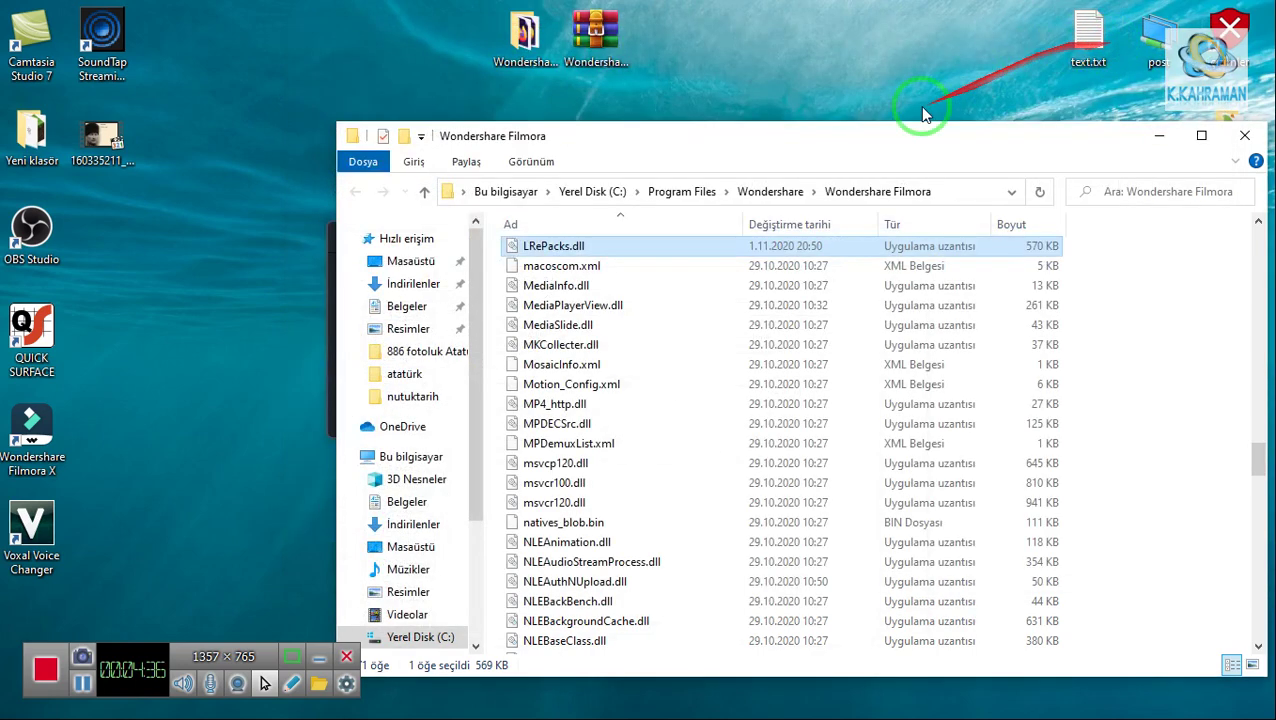
- Try launching Wondershare Filmora X from its desktop shortcut, minimize the folder window, and exit at the graphics driver prompt
left_click(222, 292)
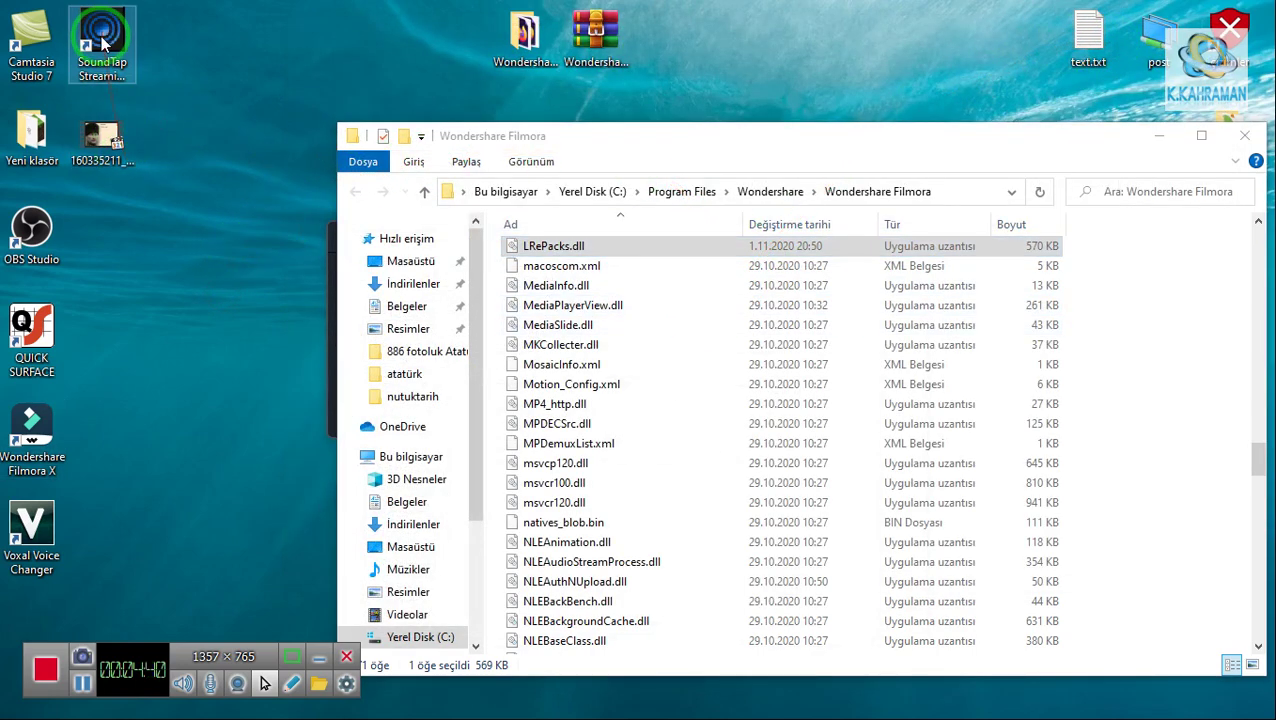
left_click(45, 426)
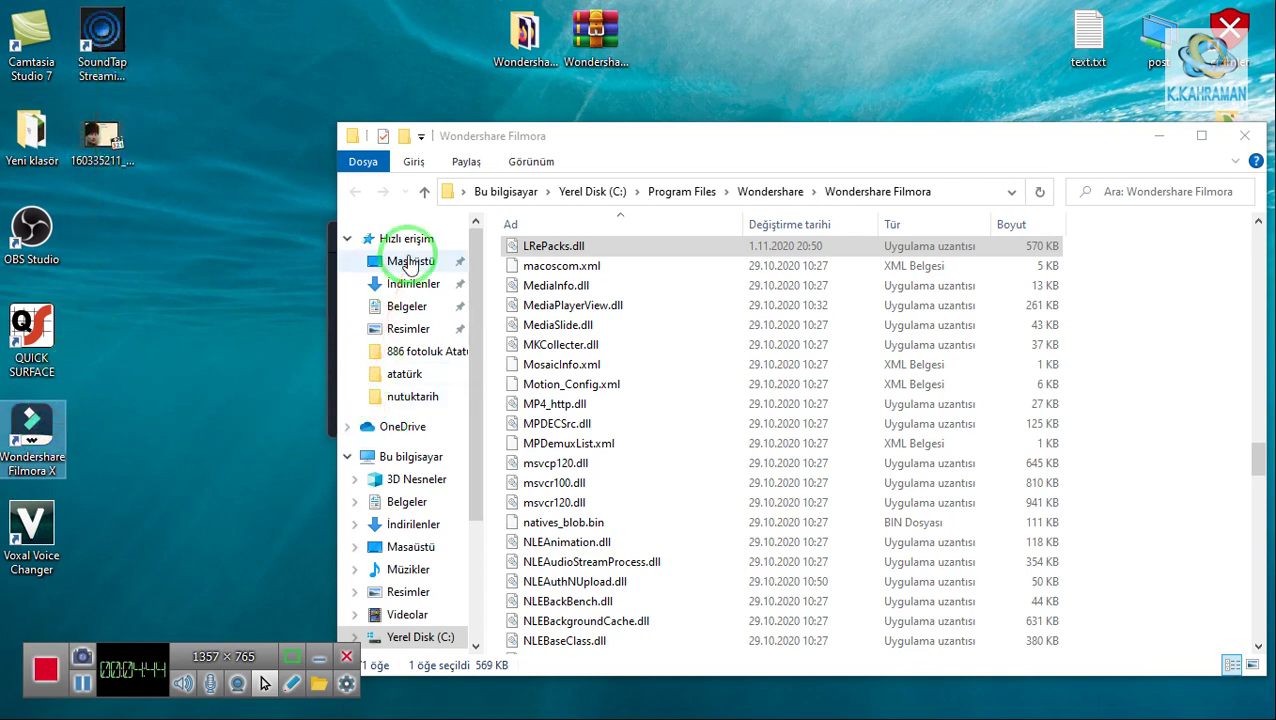
left_click(1158, 136)
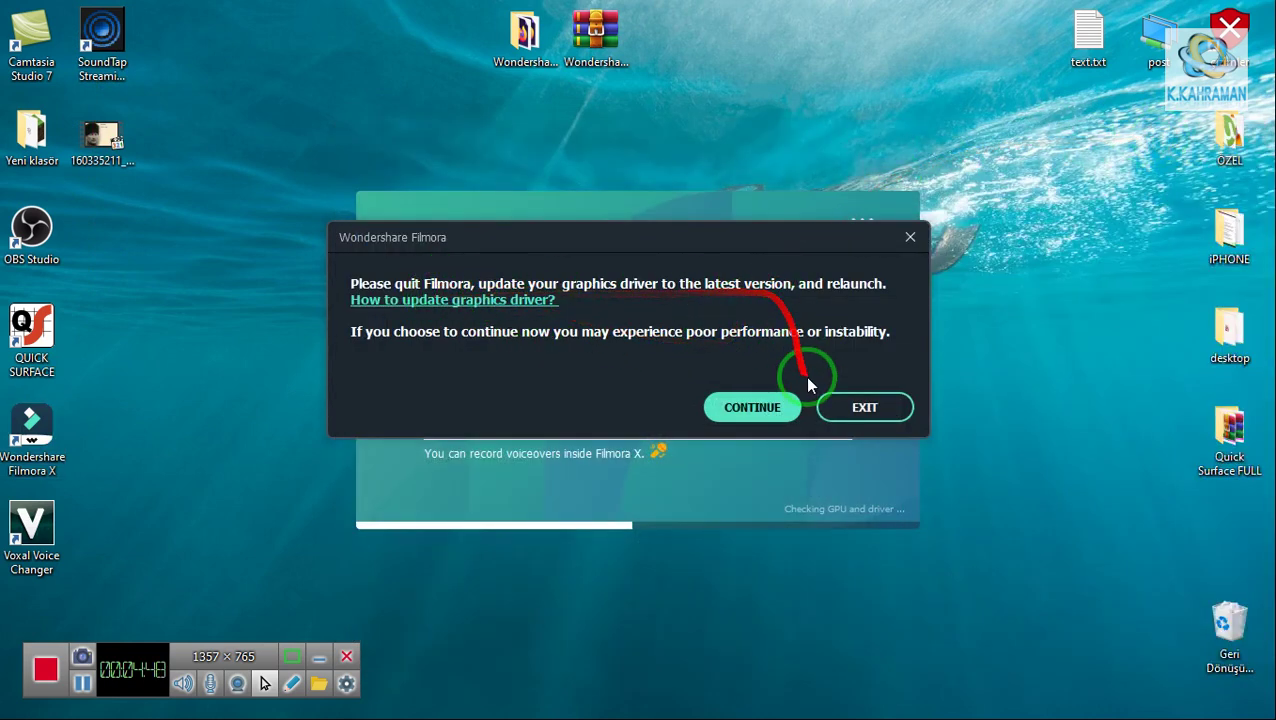
left_click(866, 408)
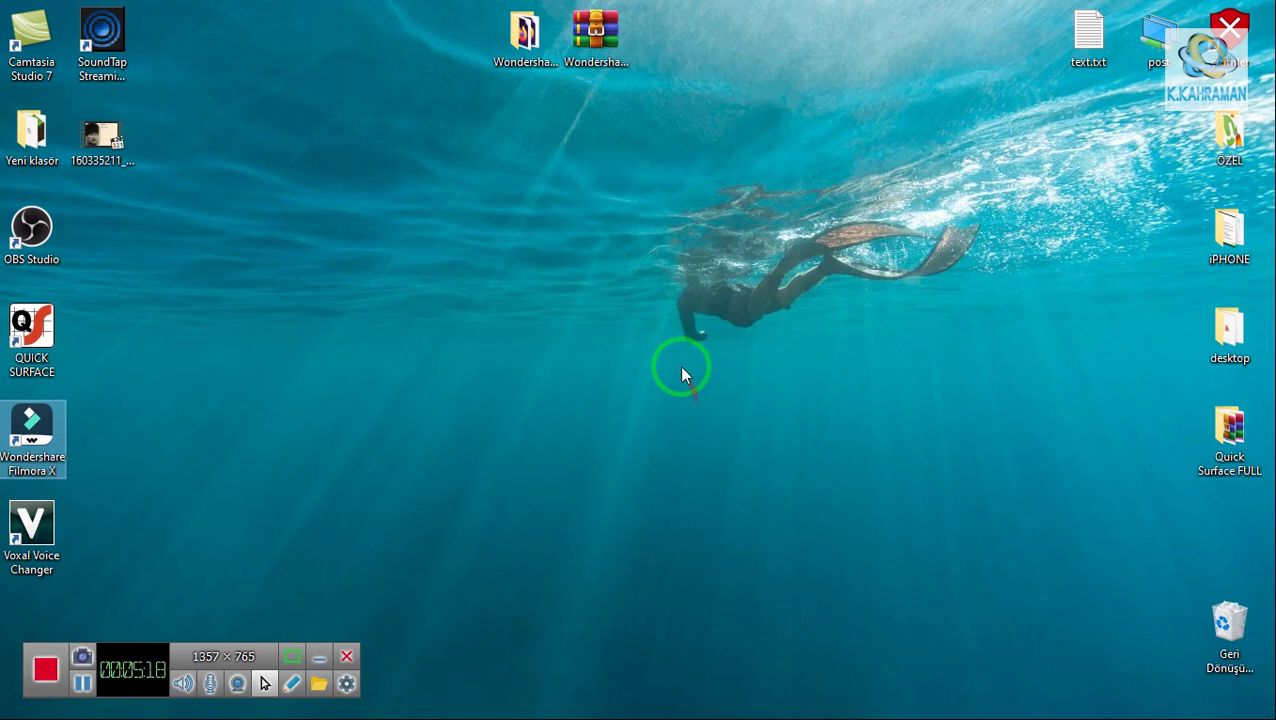
right_click(460, 318)
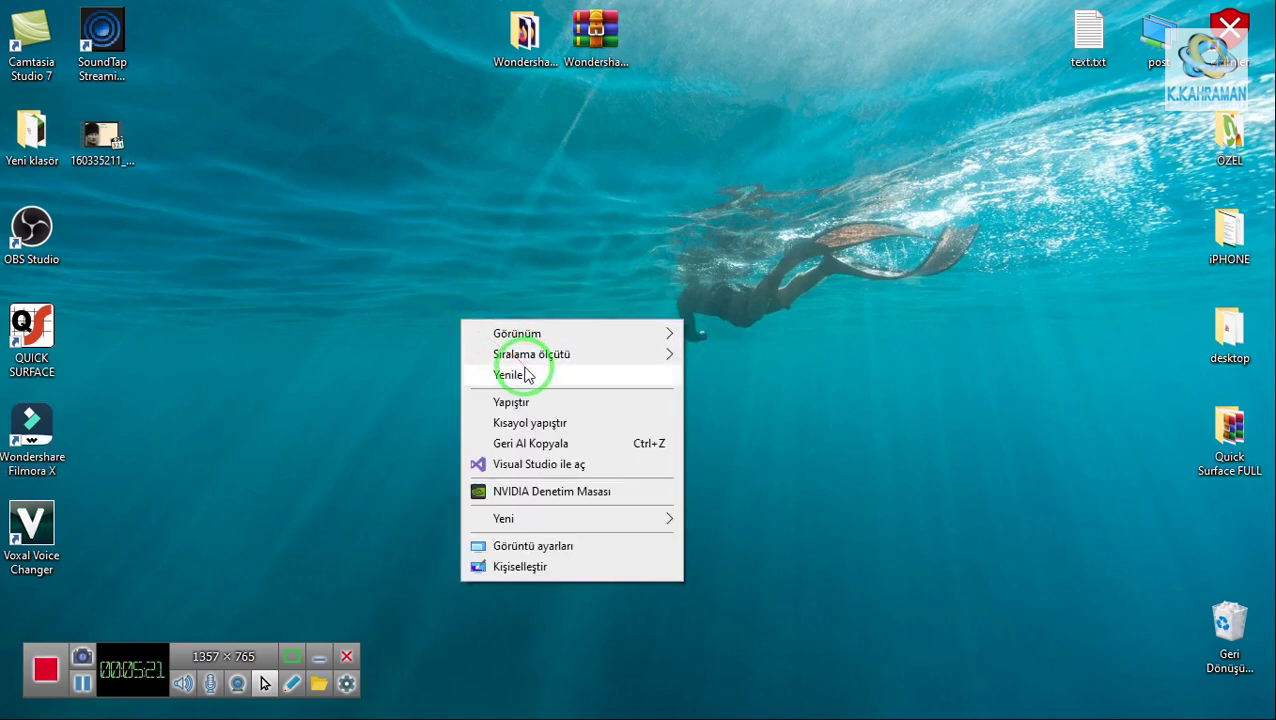
left_click(524, 372)
right_click(402, 264)
left_click(457, 316)
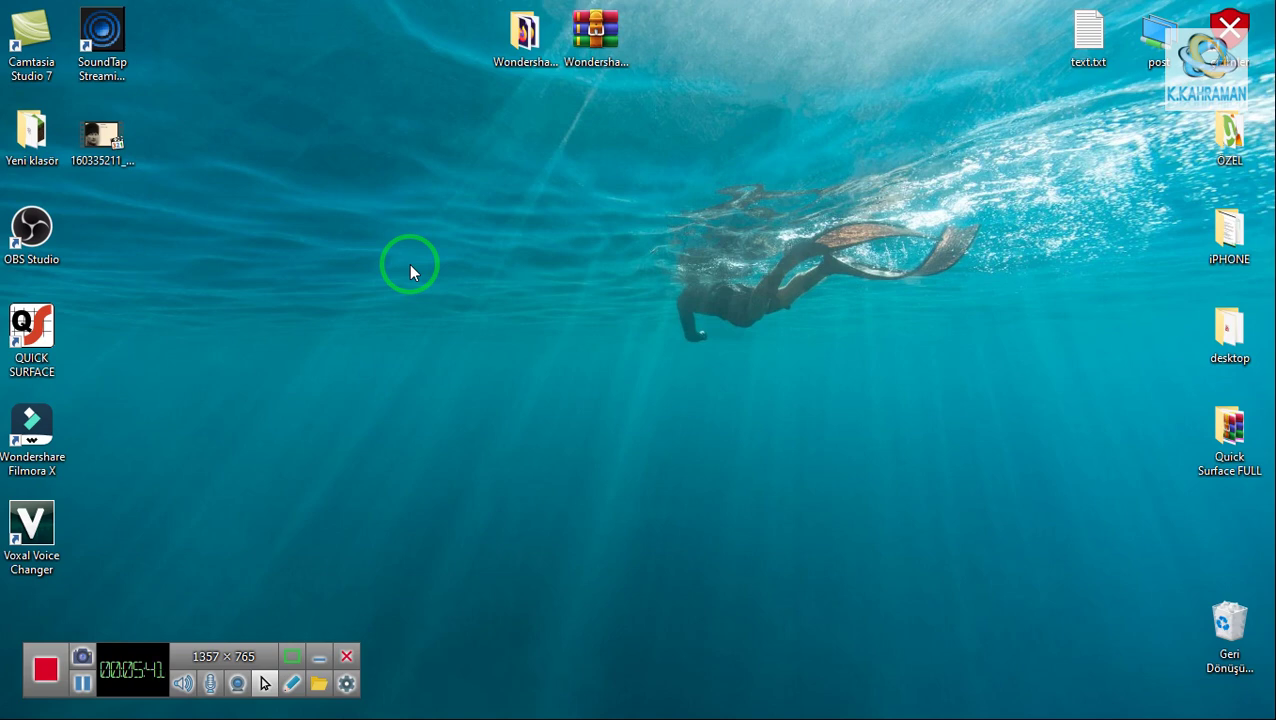
right_click(340, 284)
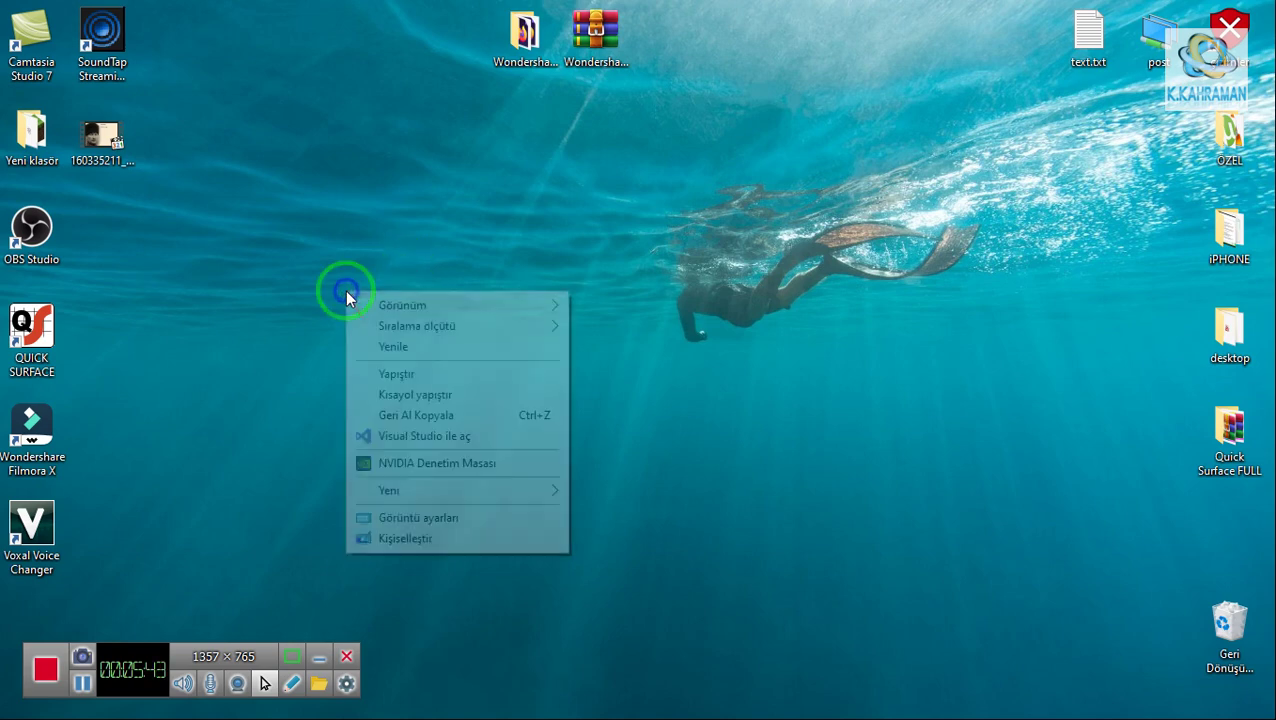
left_click(400, 346)
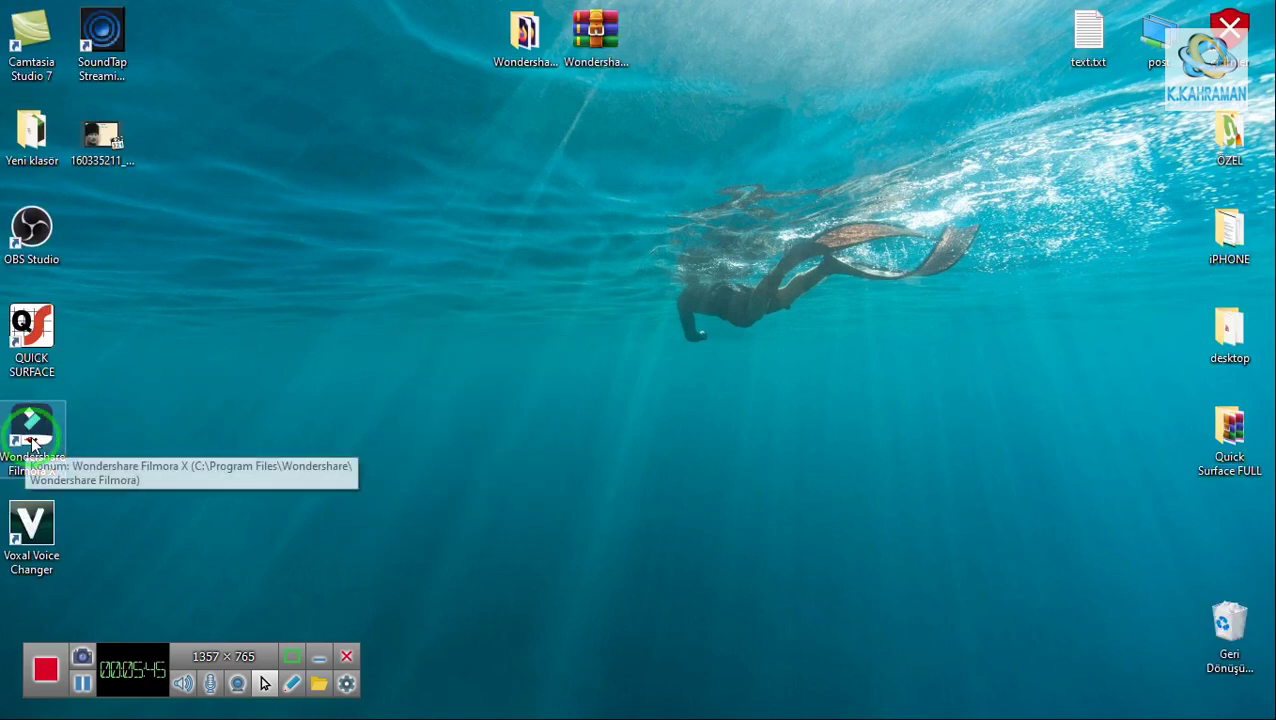
left_click(1045, 700)
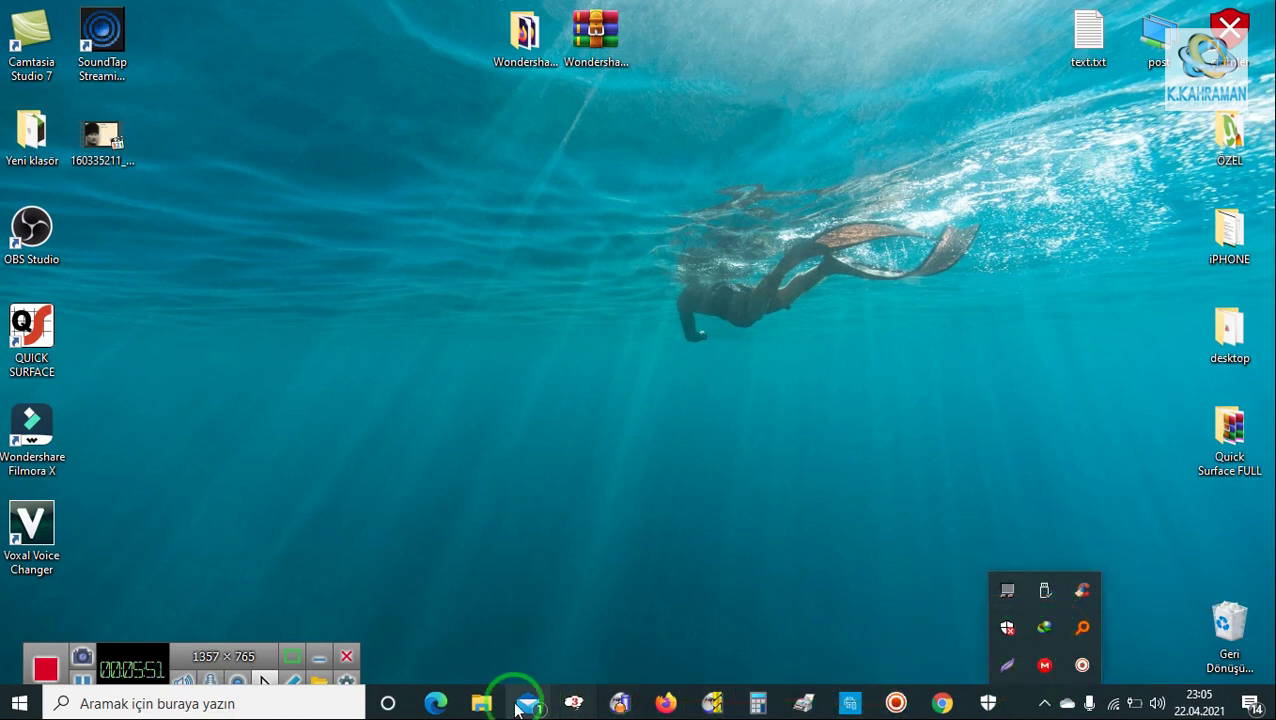
- Reopen the Crack folder and copy LRePacks.dll, Wondershare Filmora X.exe and WsAP-Filmora.dll again
mouse_move(481, 700)
mouse_move(727, 640)
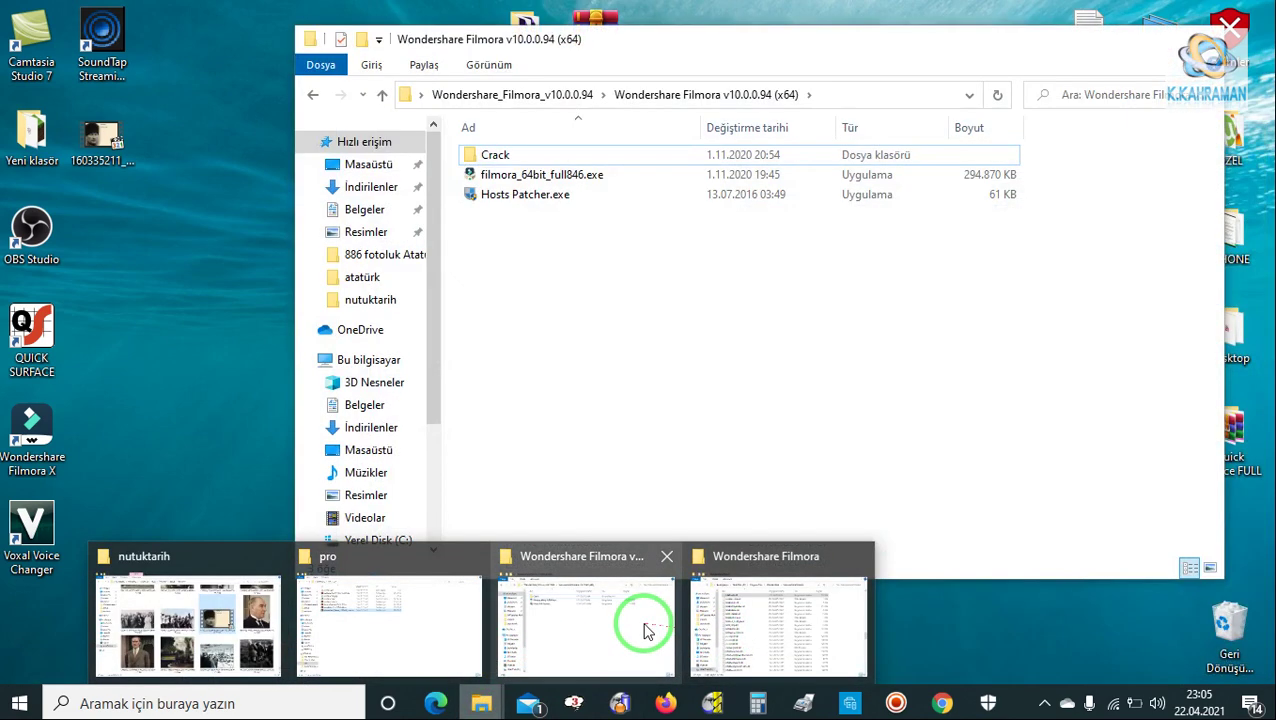
left_click(649, 627)
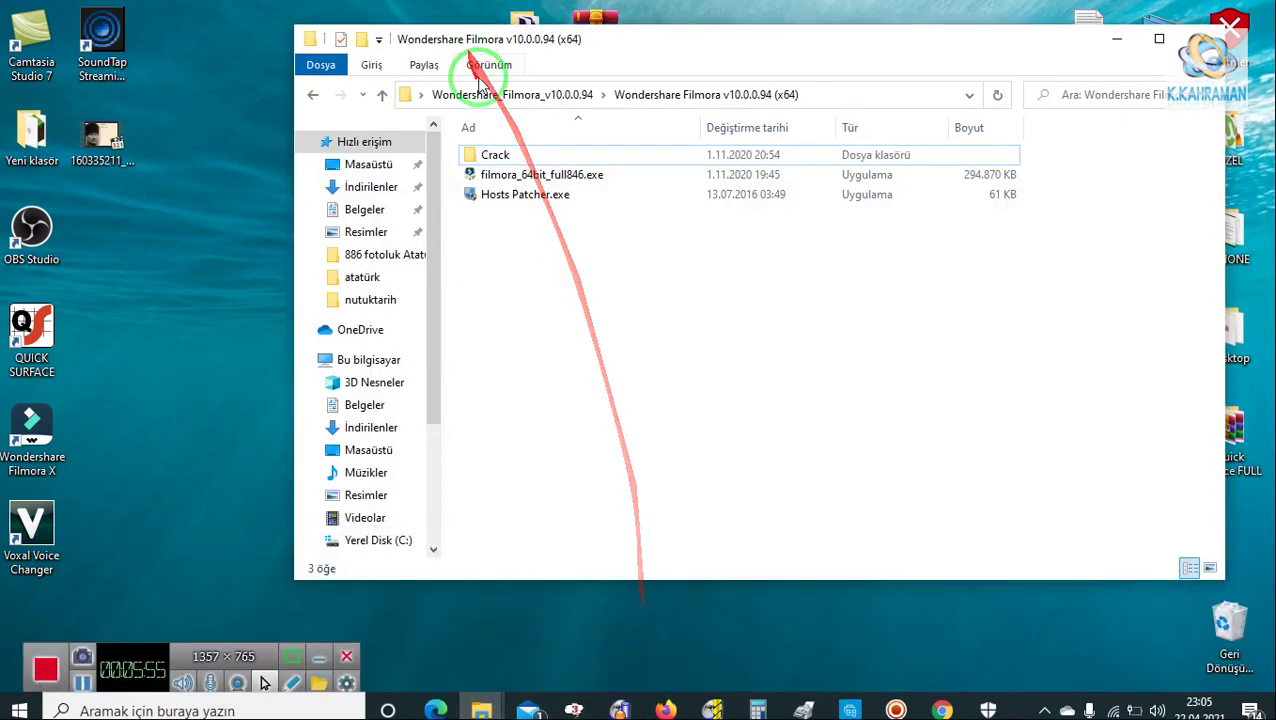
double_click(507, 158)
left_click_drag(584, 279, 490, 160)
right_click(490, 160)
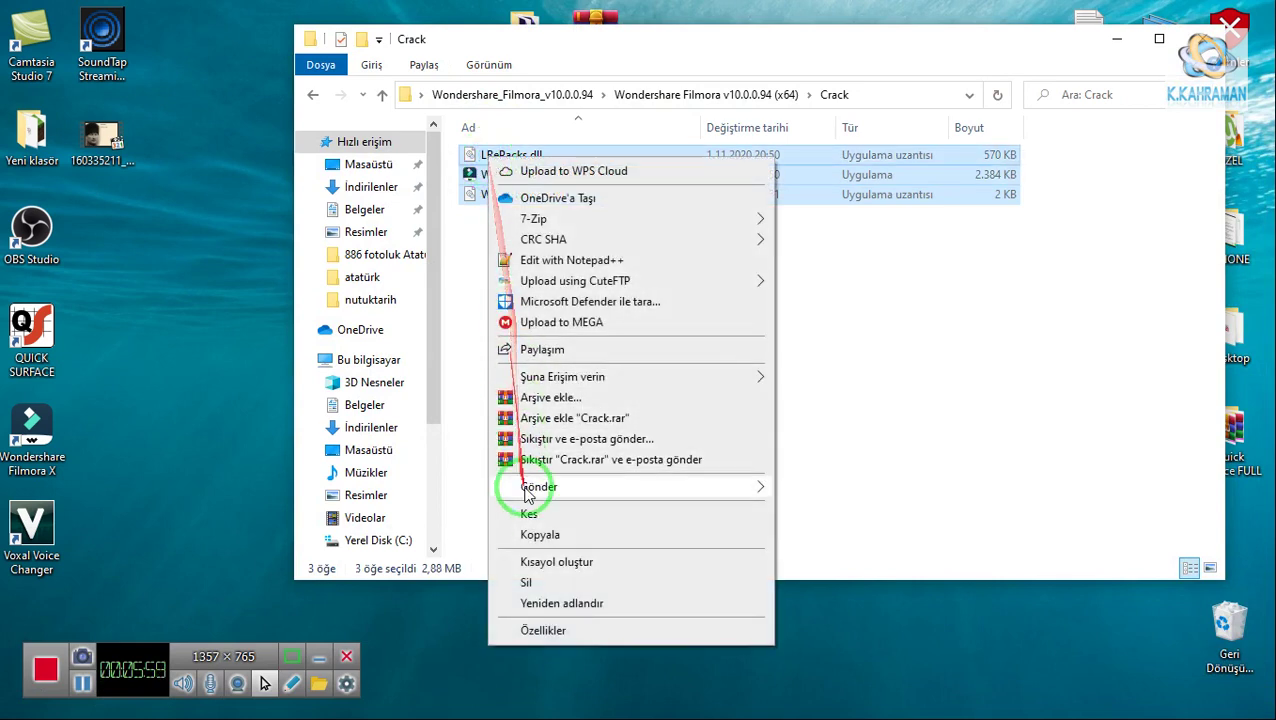
left_click(541, 532)
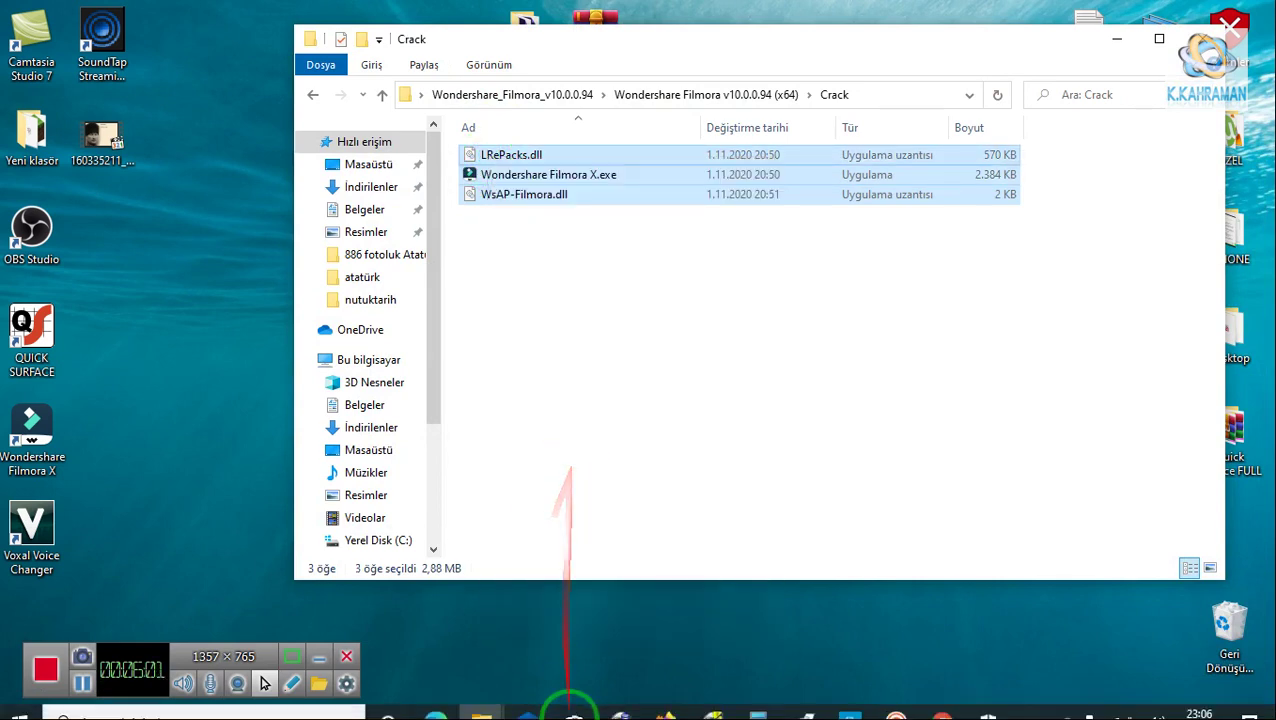
- Paste the three copied files into the Wondershare Filmora program folder, replacing the existing ones, and close that folder window
left_click(481, 700)
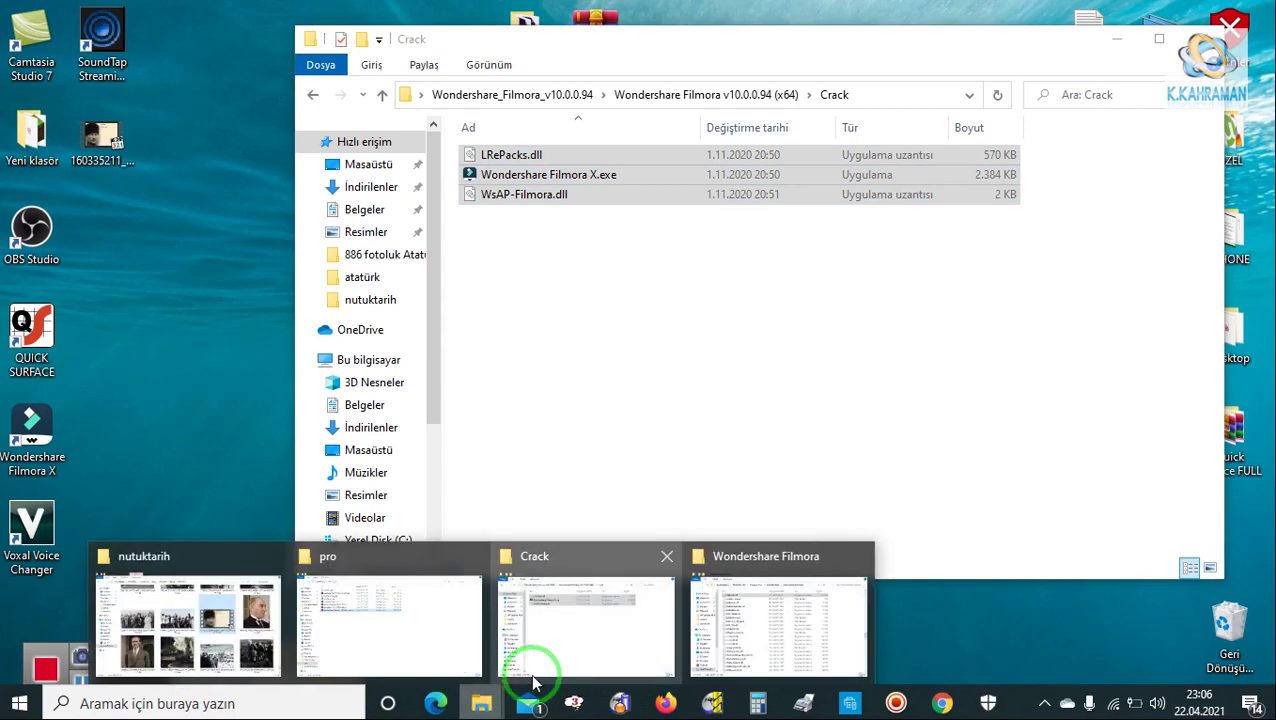
left_click(730, 630)
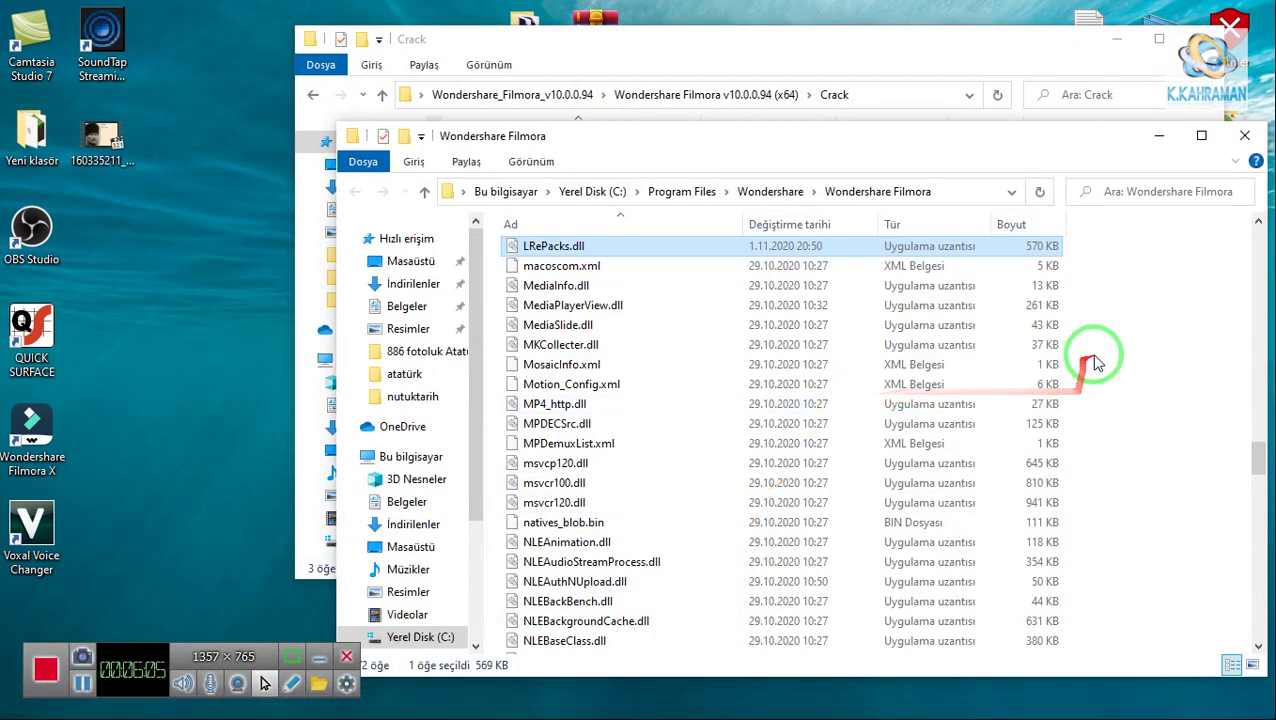
right_click(1097, 362)
left_click(1114, 485)
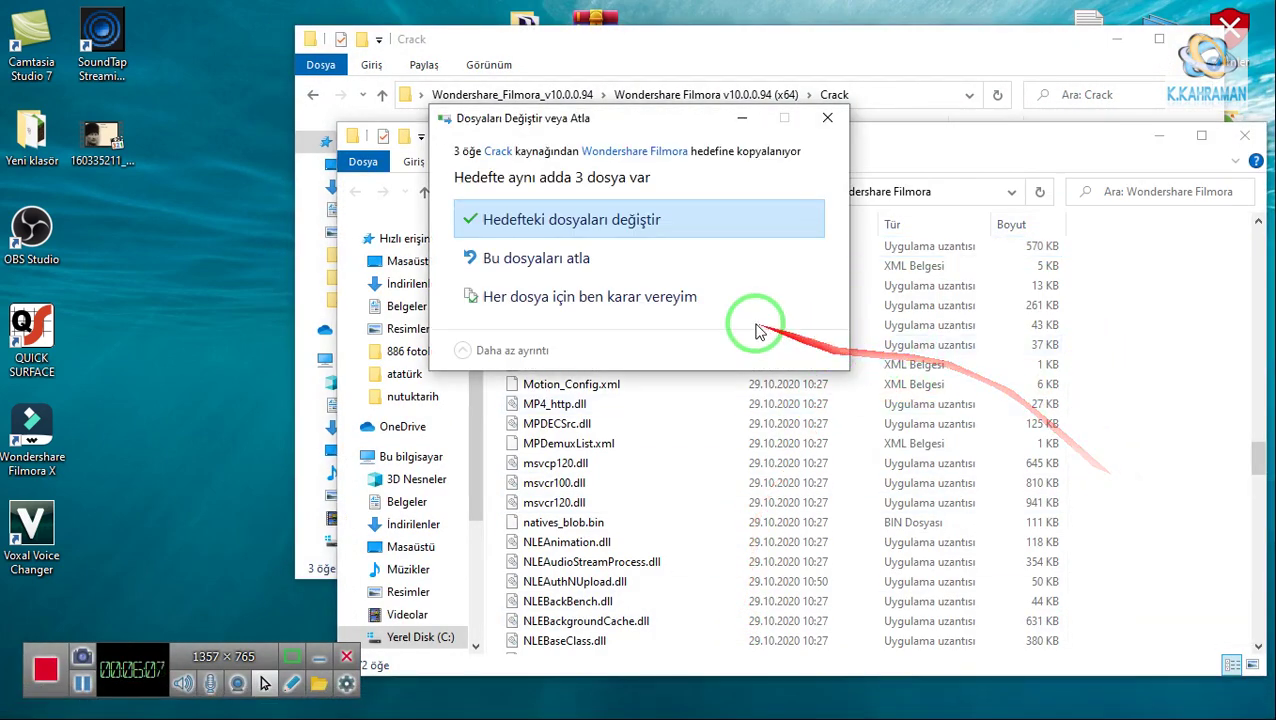
left_click(588, 222)
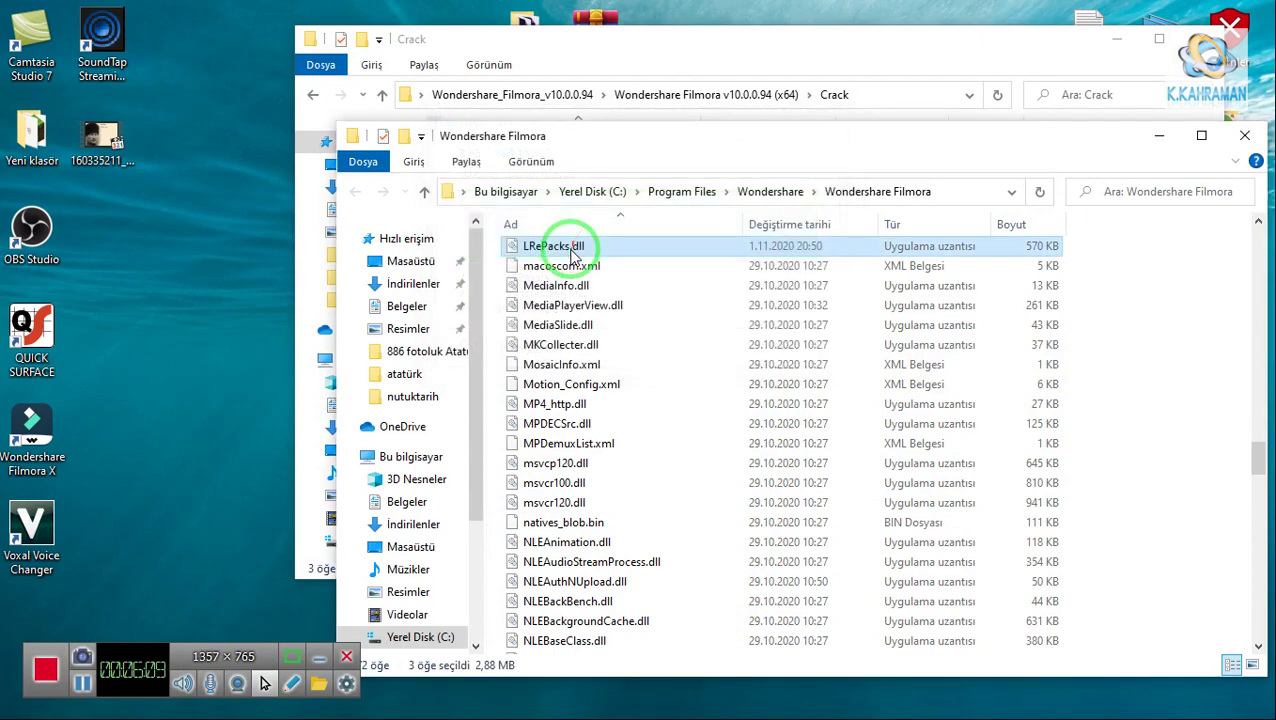
left_click(1245, 136)
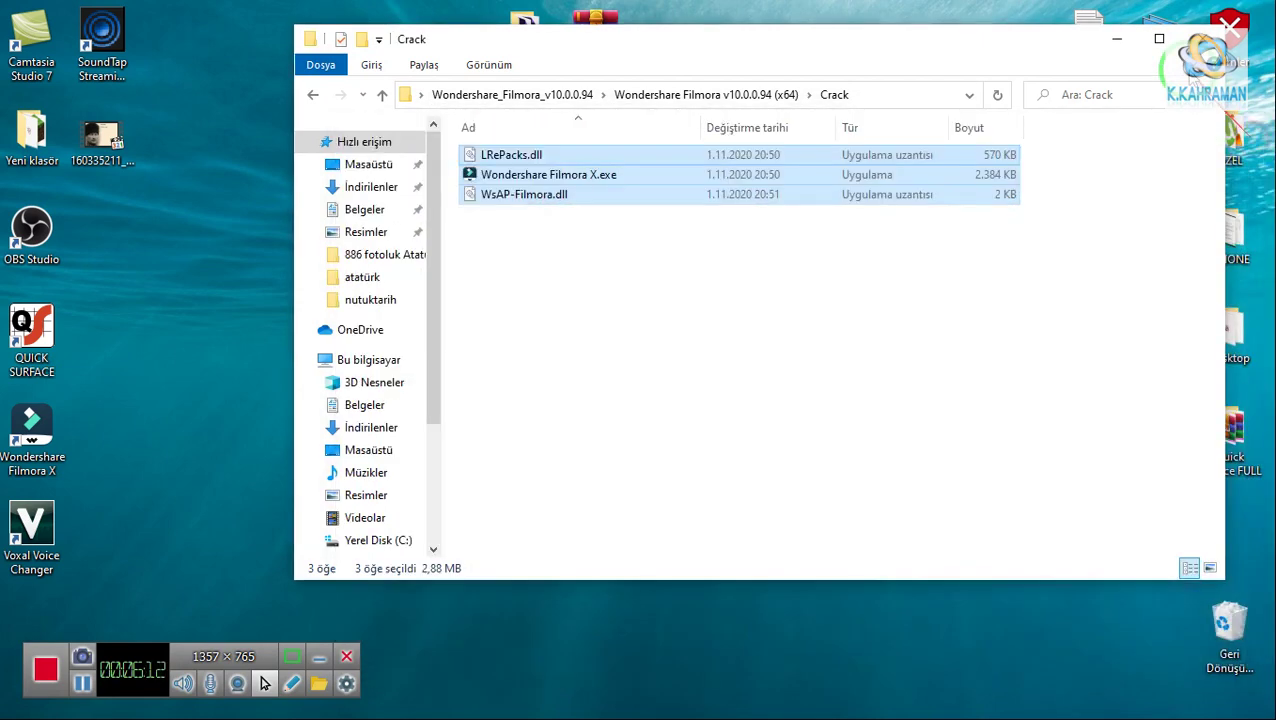
- Minimize the Crack folder window, launch Wondershare Filmora X from the desktop, and quit its Quick Start Tour
left_click(1121, 50)
left_click(33, 425)
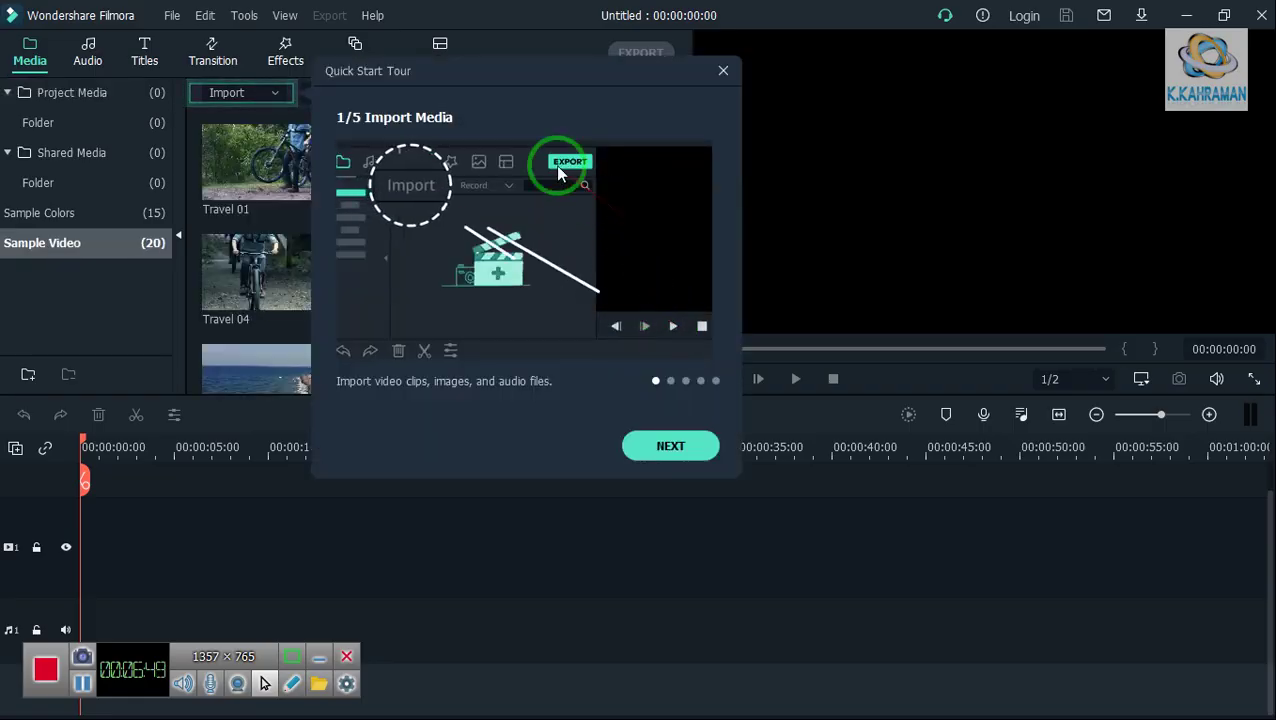
left_click(724, 73)
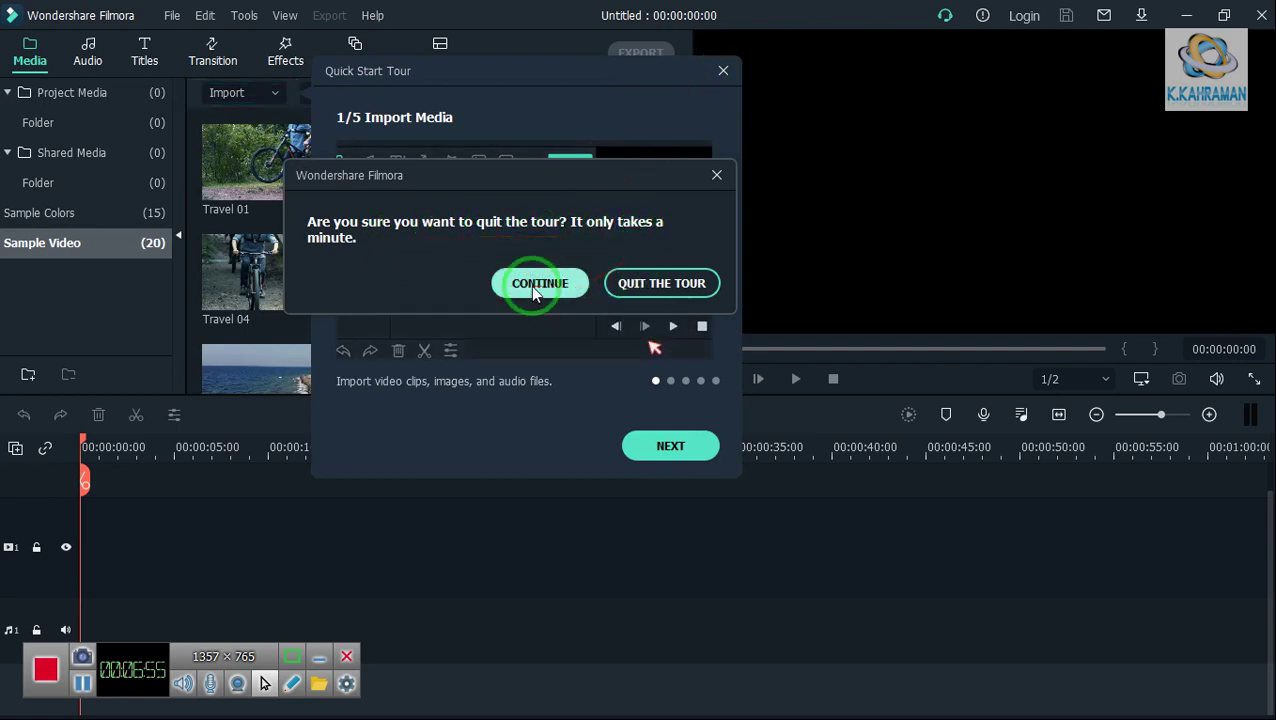
left_click(622, 284)
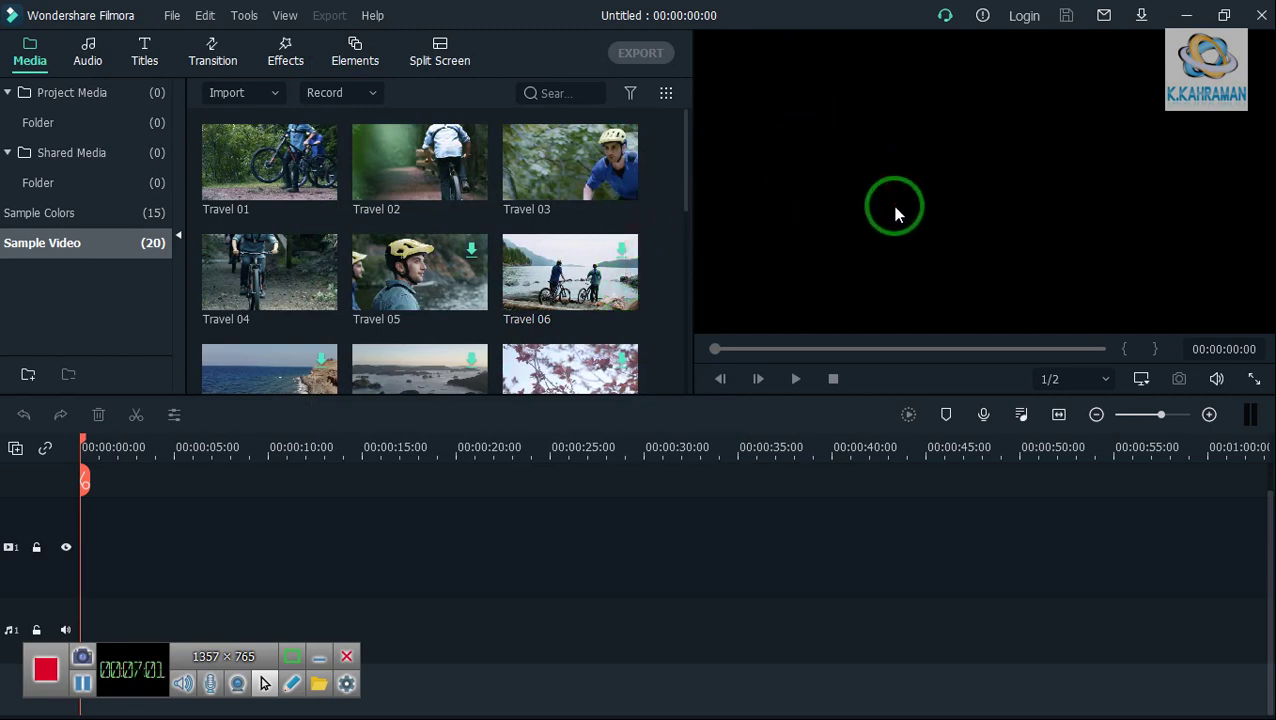
- Check the installed version in Filmora's About window, and close it
left_click(376, 18)
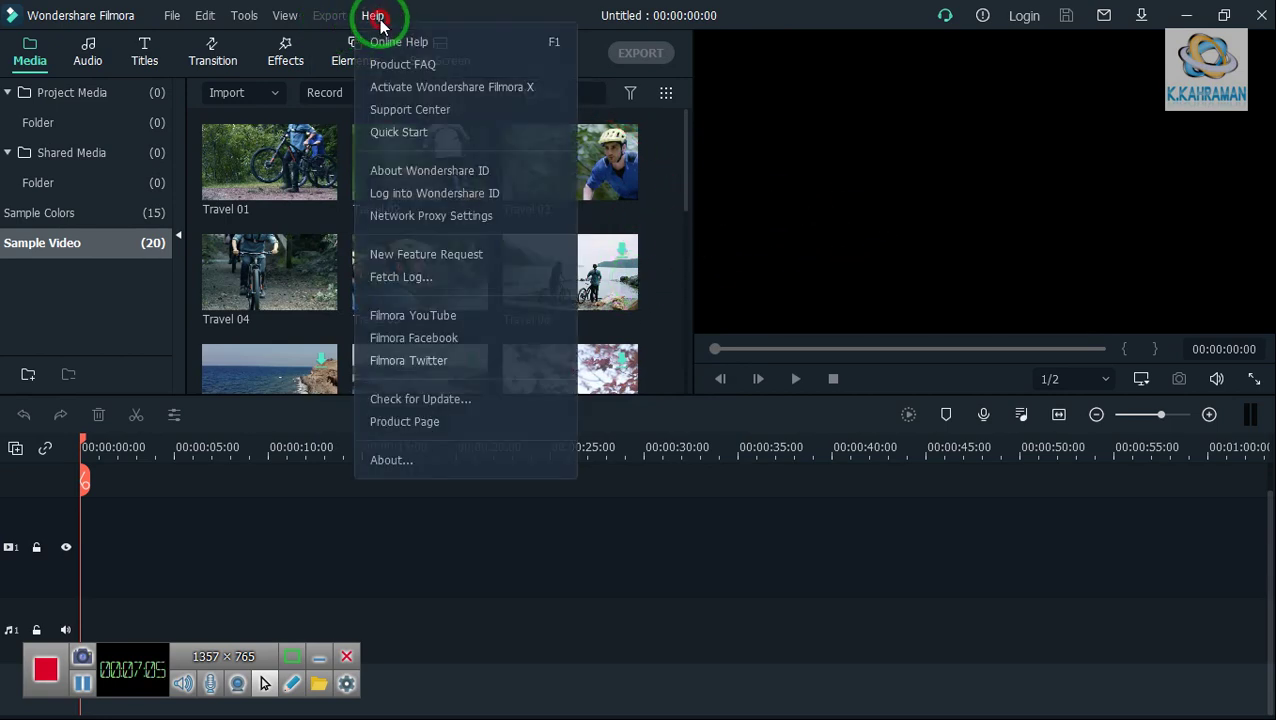
left_click(433, 463)
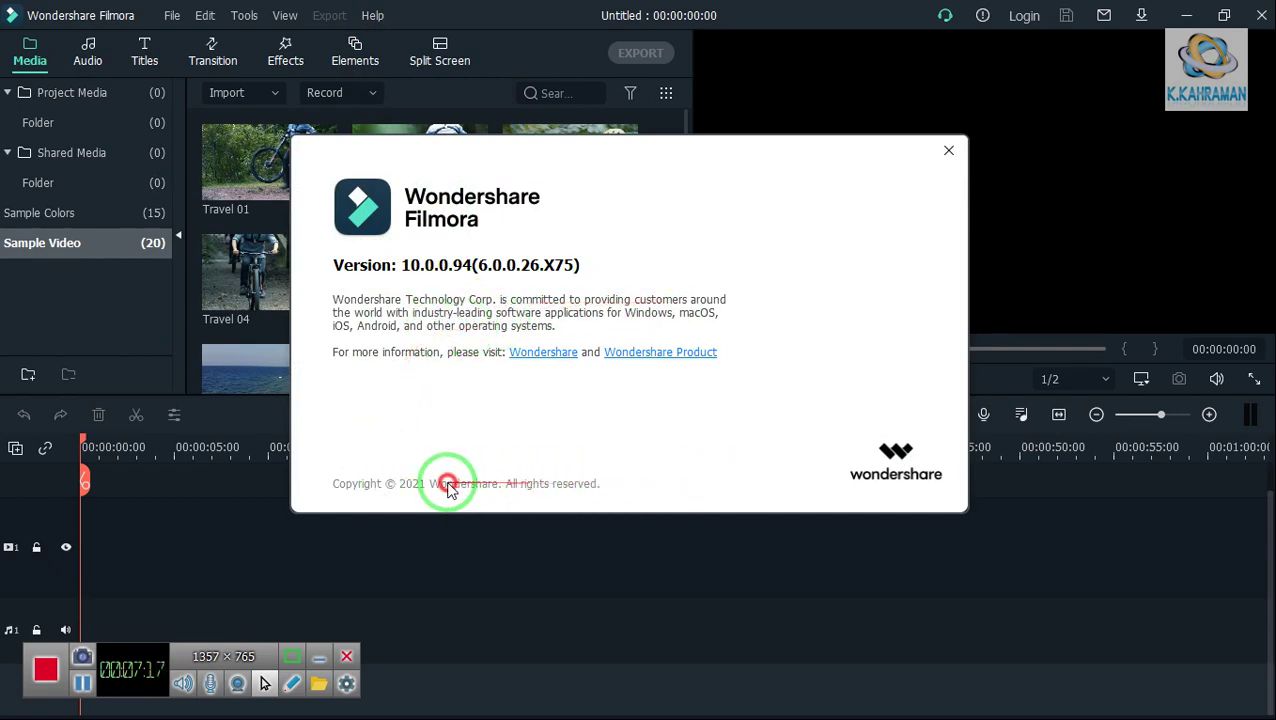
left_click(947, 158)
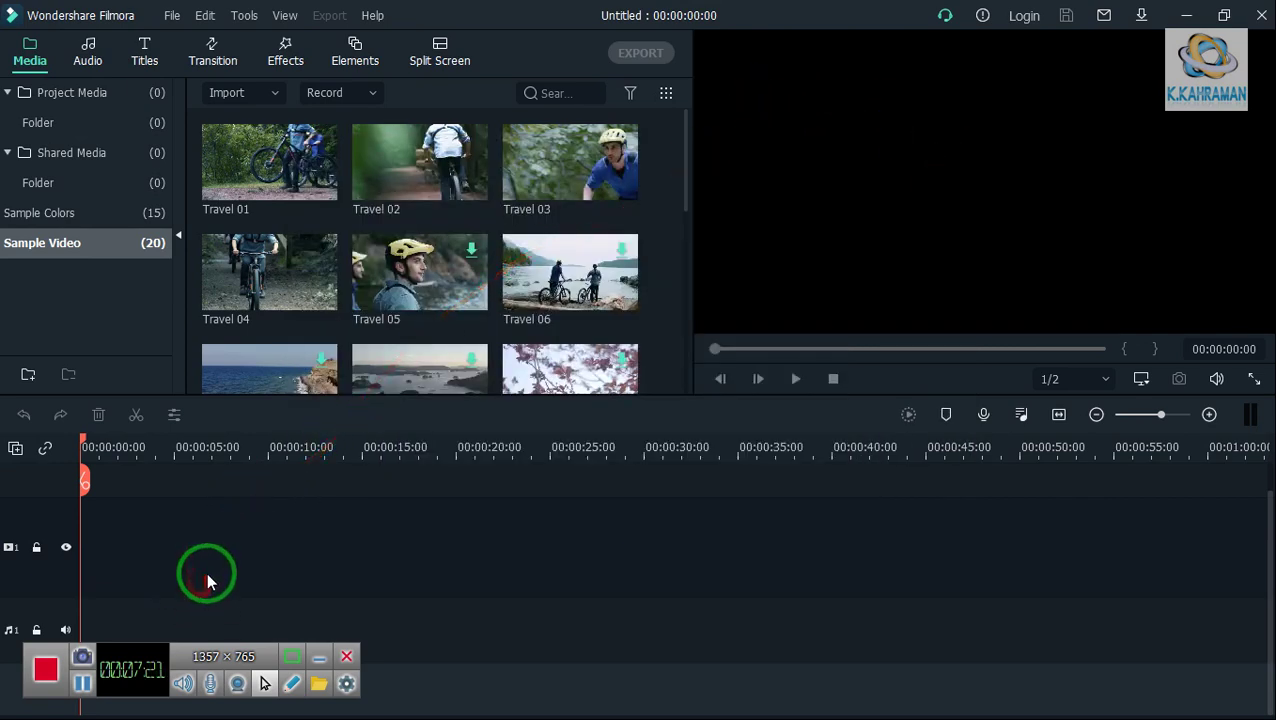